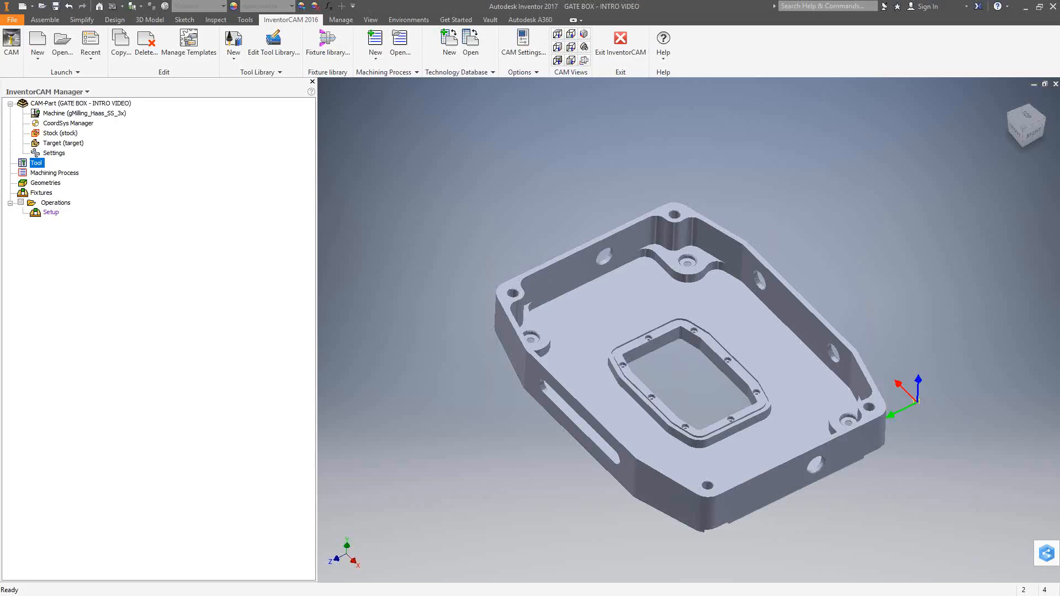
# Open the CAM-Part data and set the iMachining machine database to Haas_SS and the material database to 1018 Steel
pyautogui.doubleClick(48, 104)
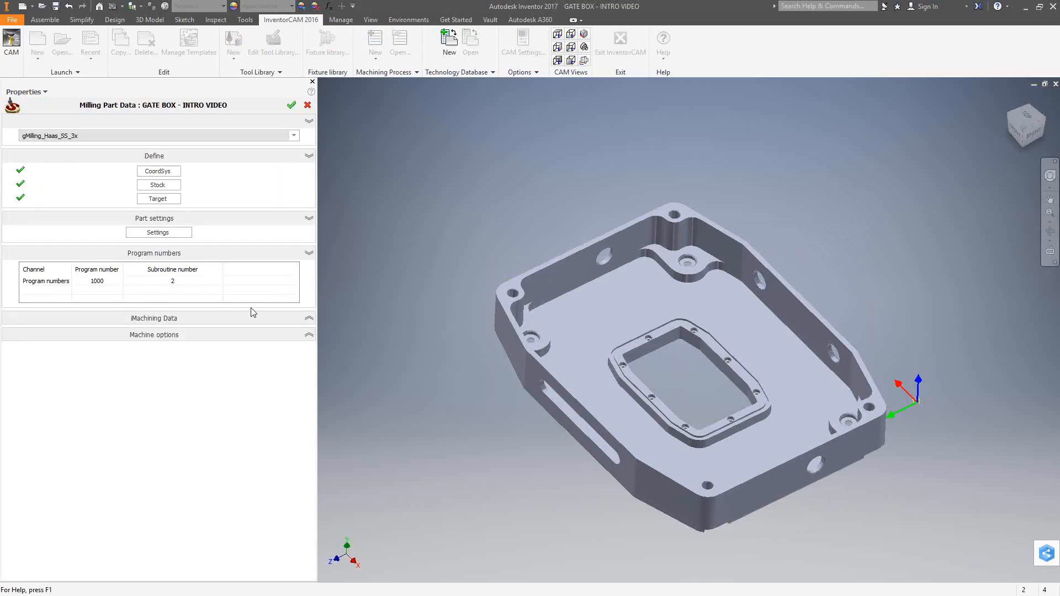
pyautogui.click(309, 318)
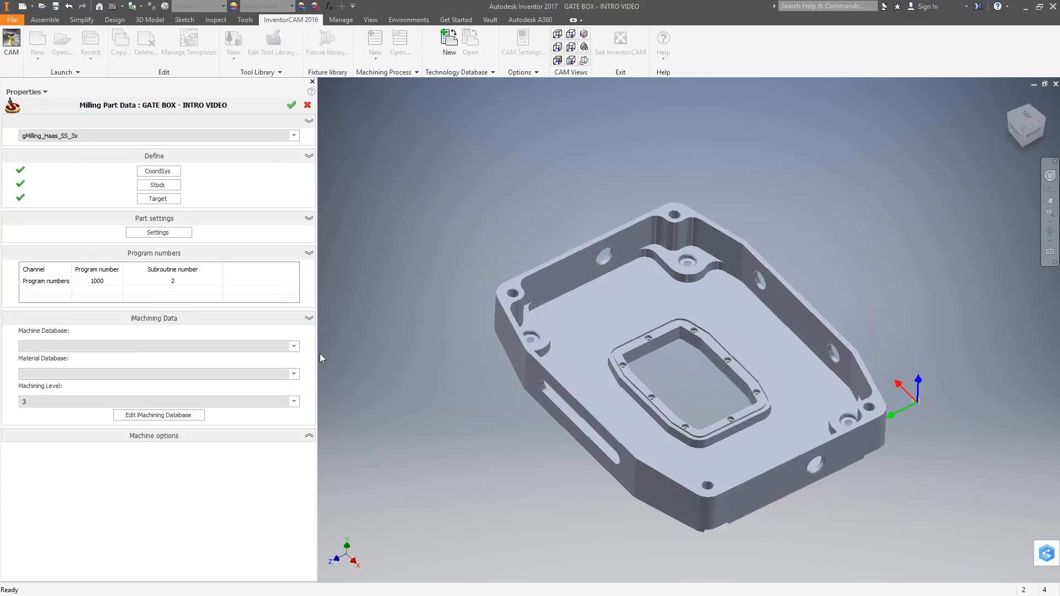
pyautogui.click(126, 346)
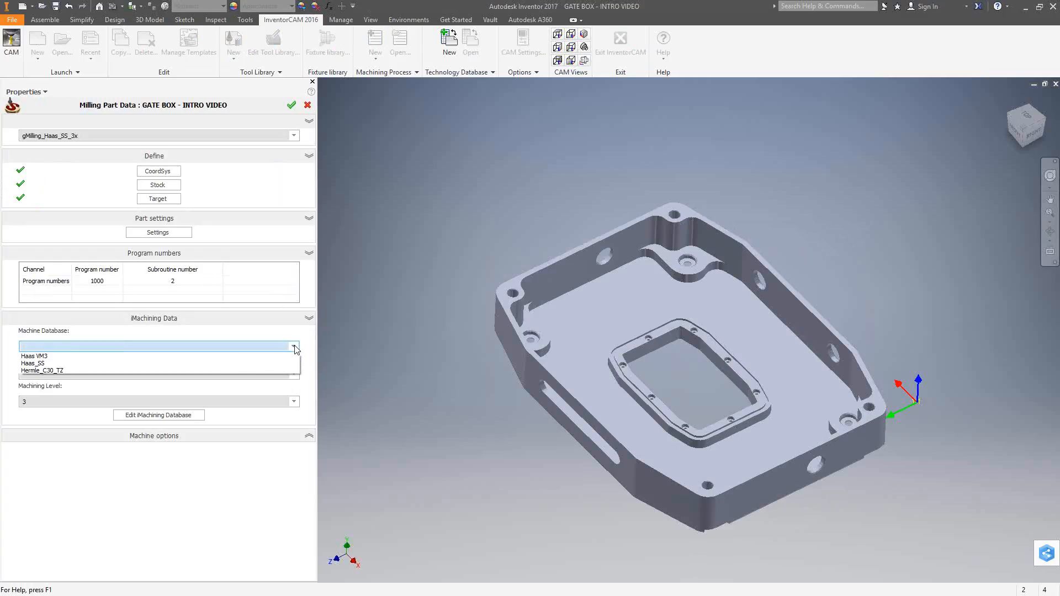
pyautogui.click(89, 364)
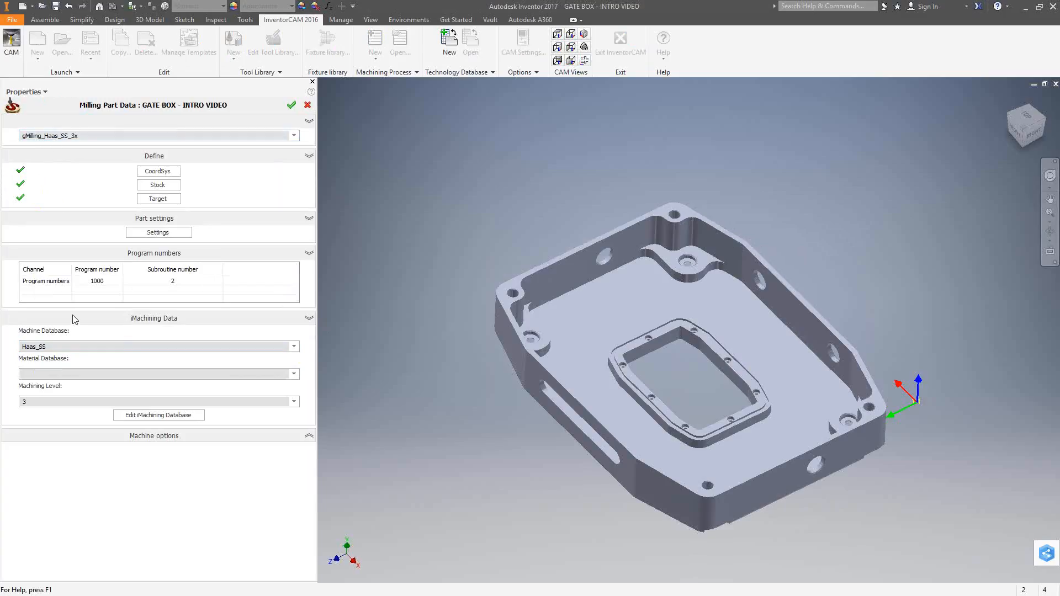
pyautogui.click(291, 376)
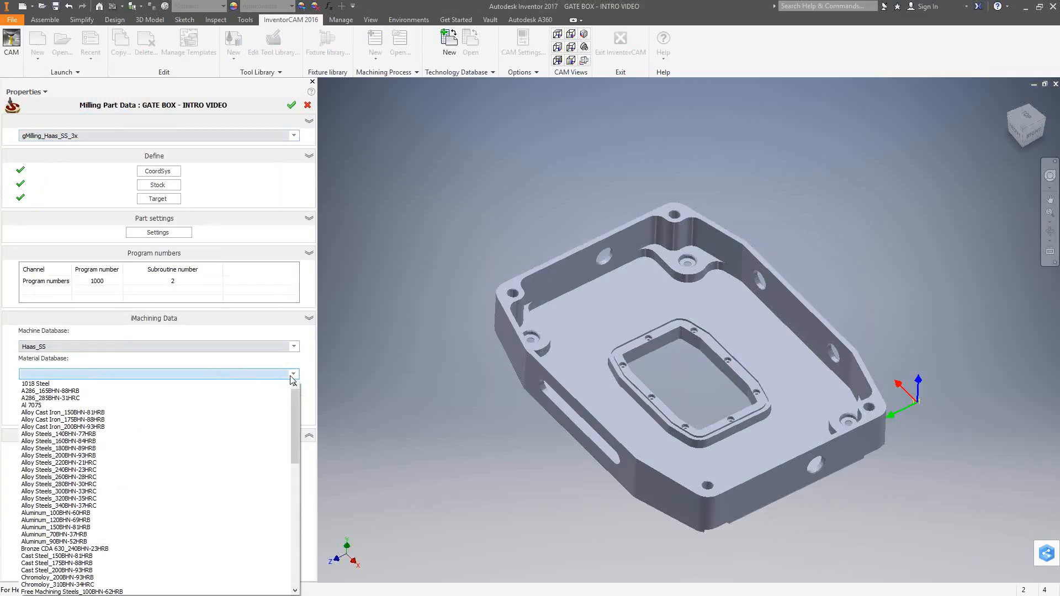
pyautogui.click(46, 385)
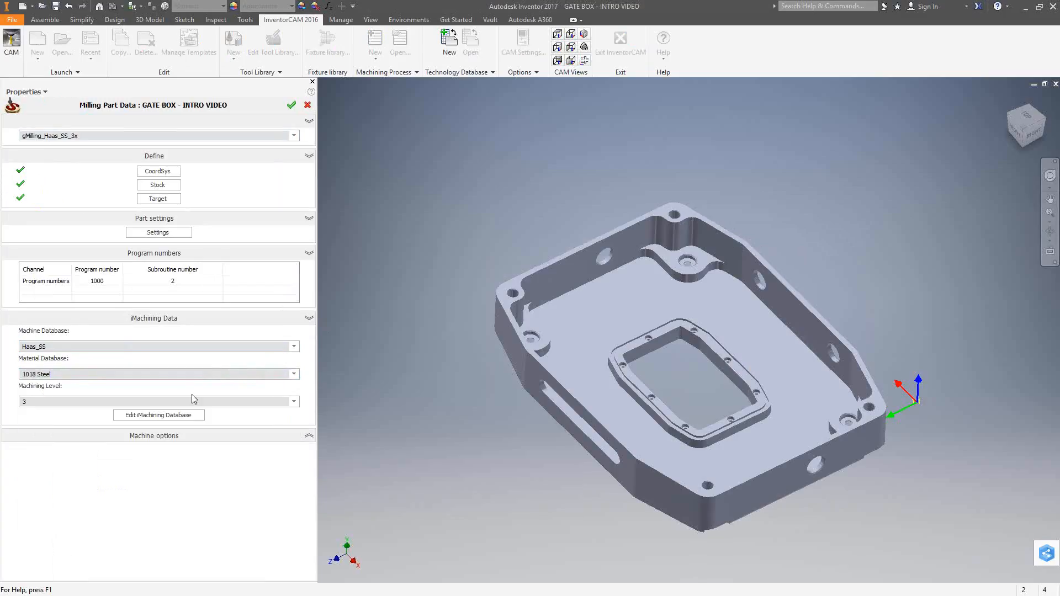
pyautogui.click(293, 347)
pyautogui.click(299, 376)
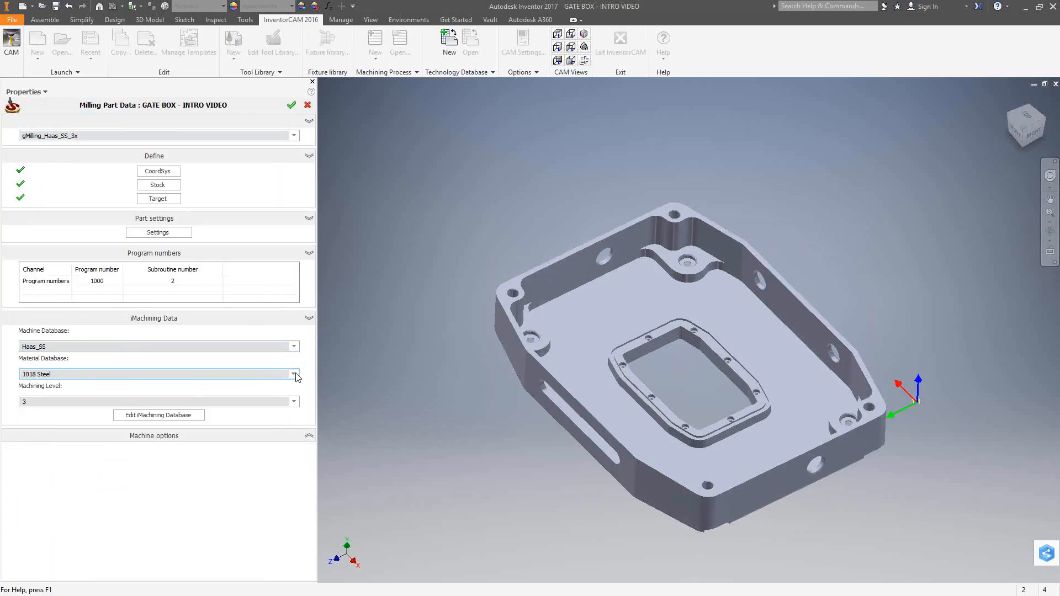
pyautogui.click(296, 375)
pyautogui.click(296, 376)
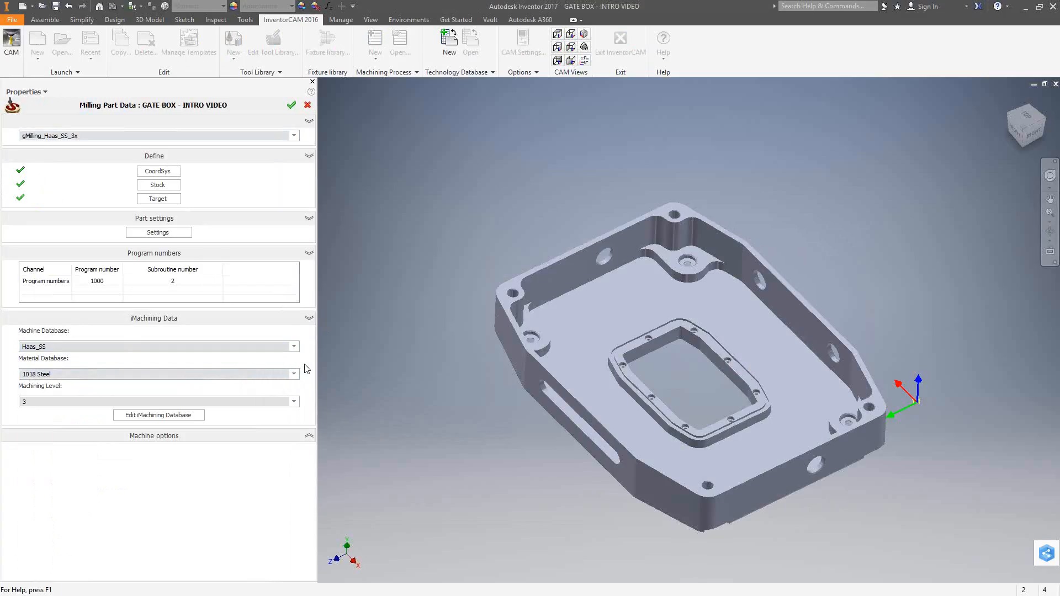
# Open the iMachining database for editing and create a new machine file named Test
pyautogui.click(166, 415)
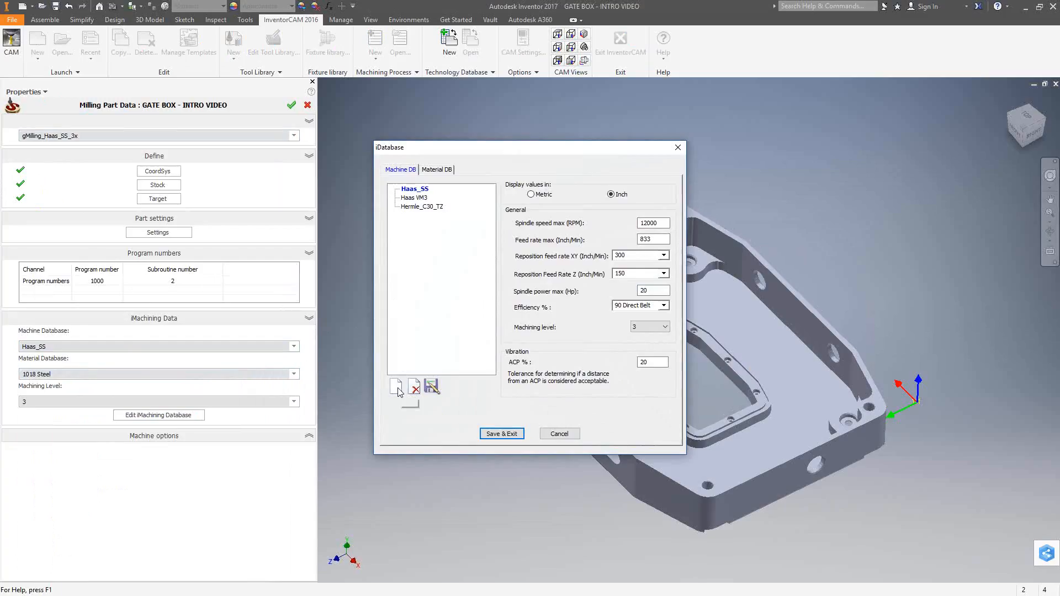
pyautogui.click(396, 388)
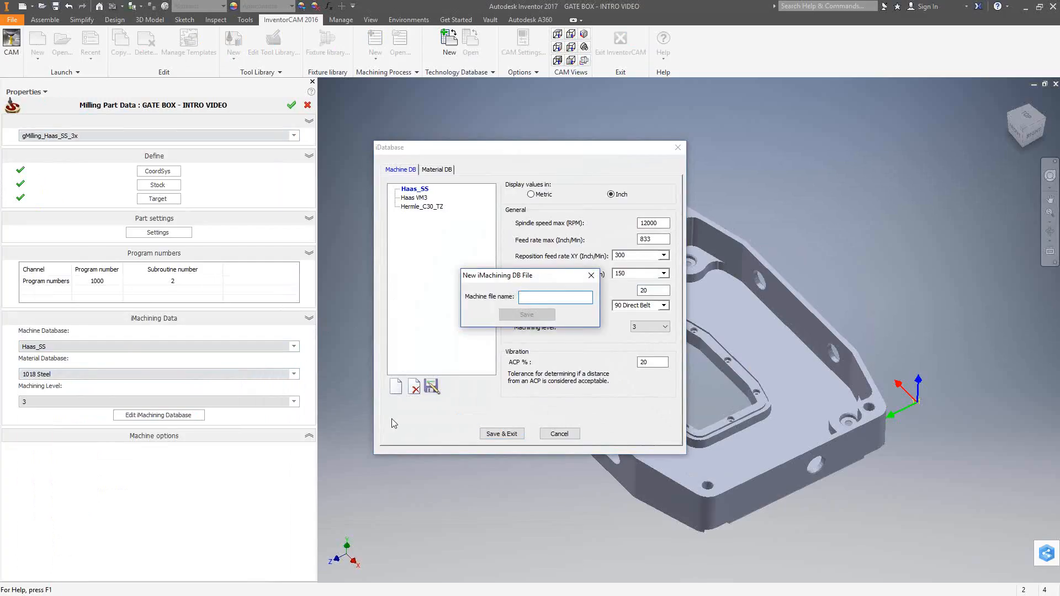
pyautogui.write('Test')
pyautogui.click(536, 315)
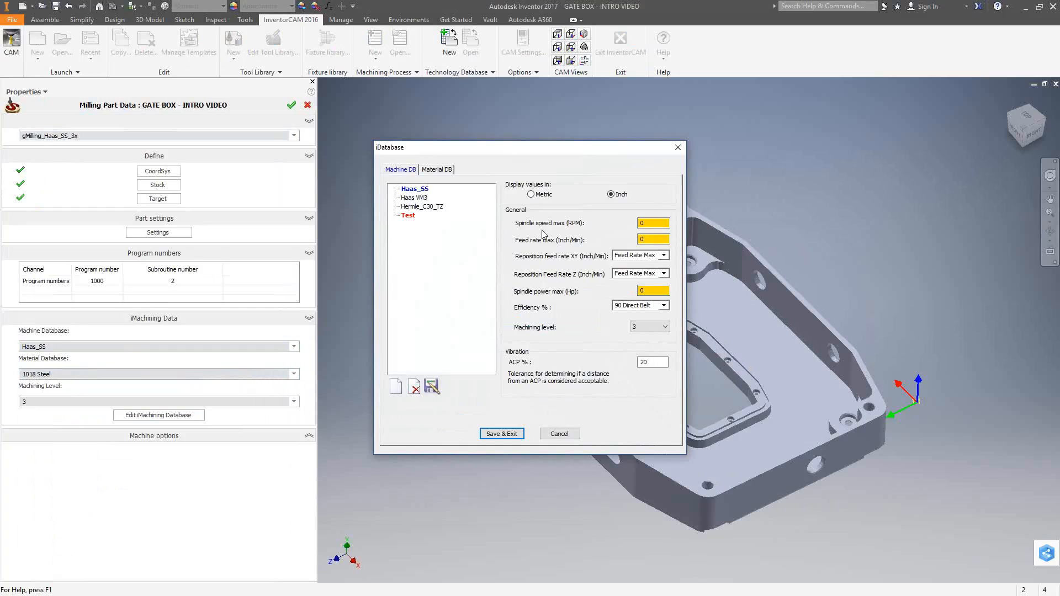
# Create a new material file named Test in the iMachining material database
pyautogui.click(440, 172)
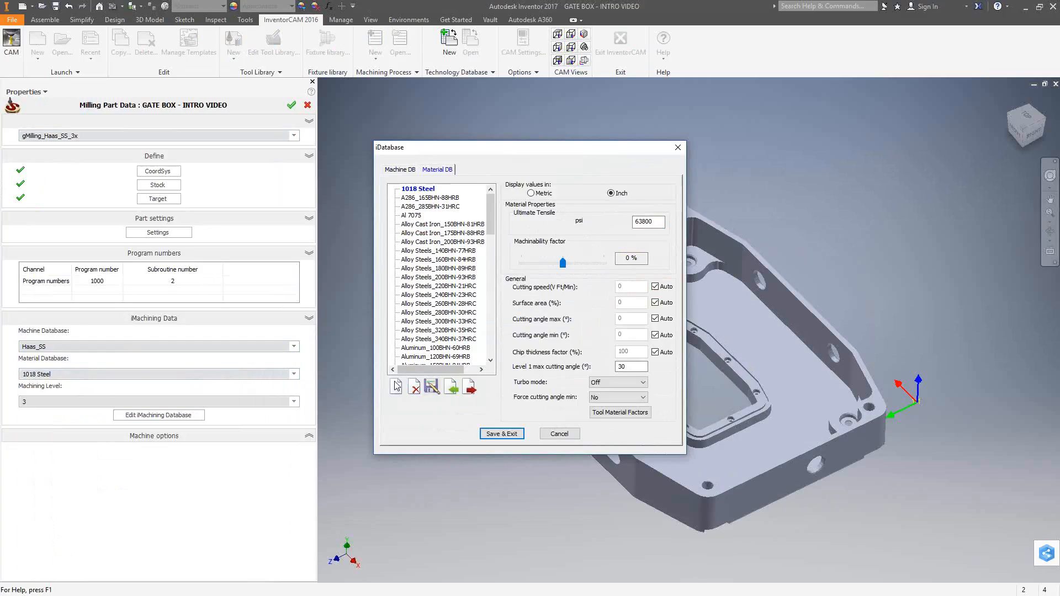
pyautogui.click(396, 387)
pyautogui.write('Test')
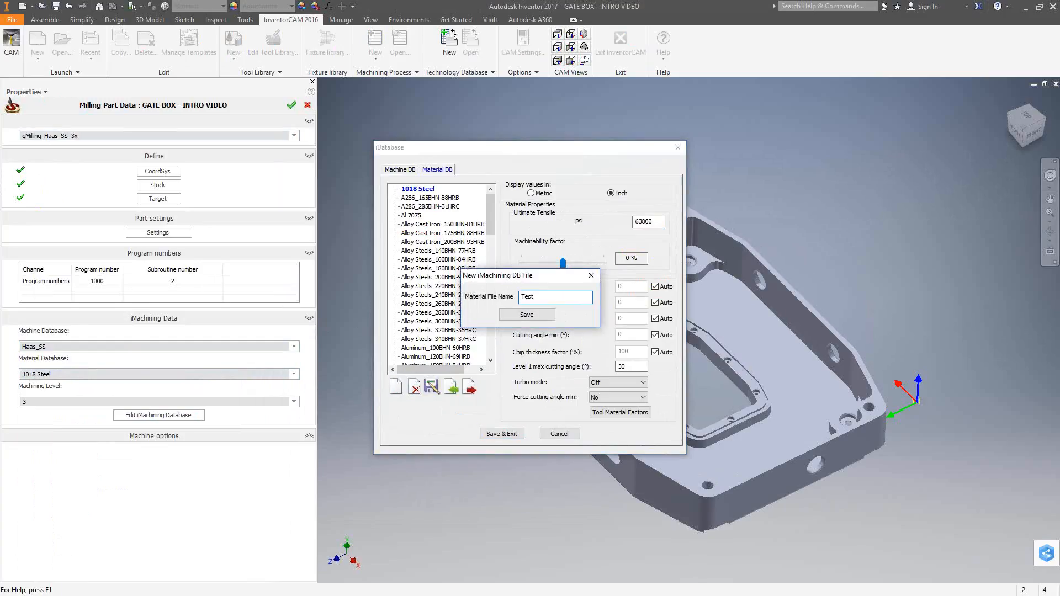
pyautogui.press('Return')
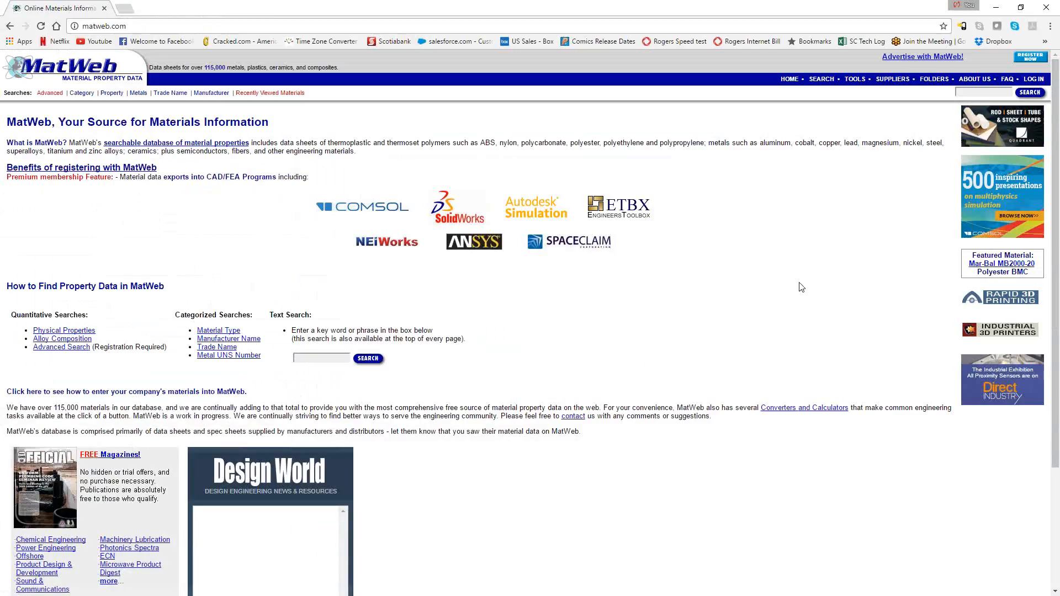
# Search MatWeb for 1018 and open the data sheet for AISI 1018 Steel, cold drawn
pyautogui.click(308, 359)
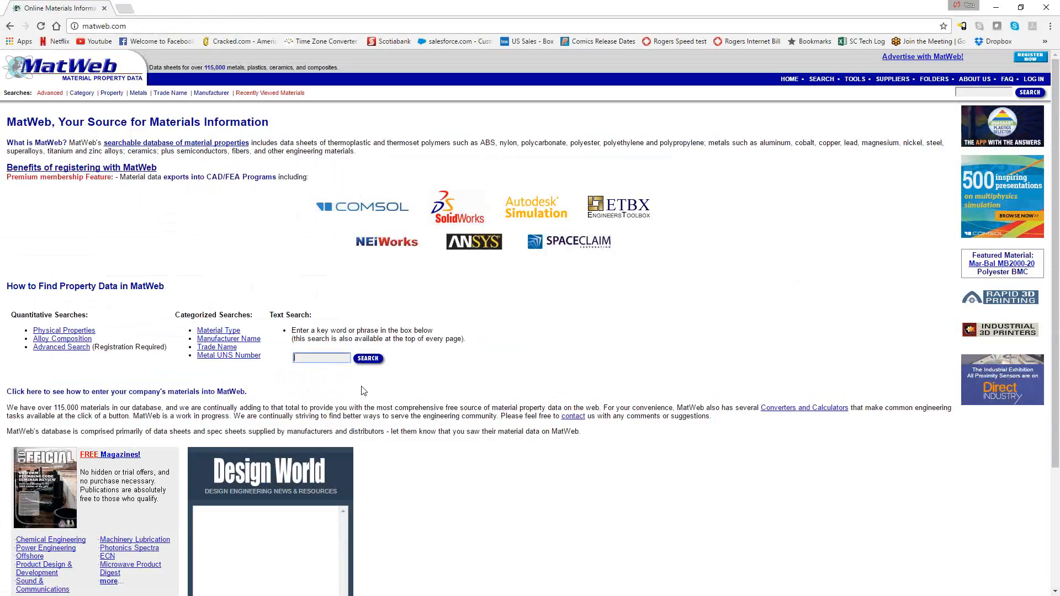
pyautogui.write('1018')
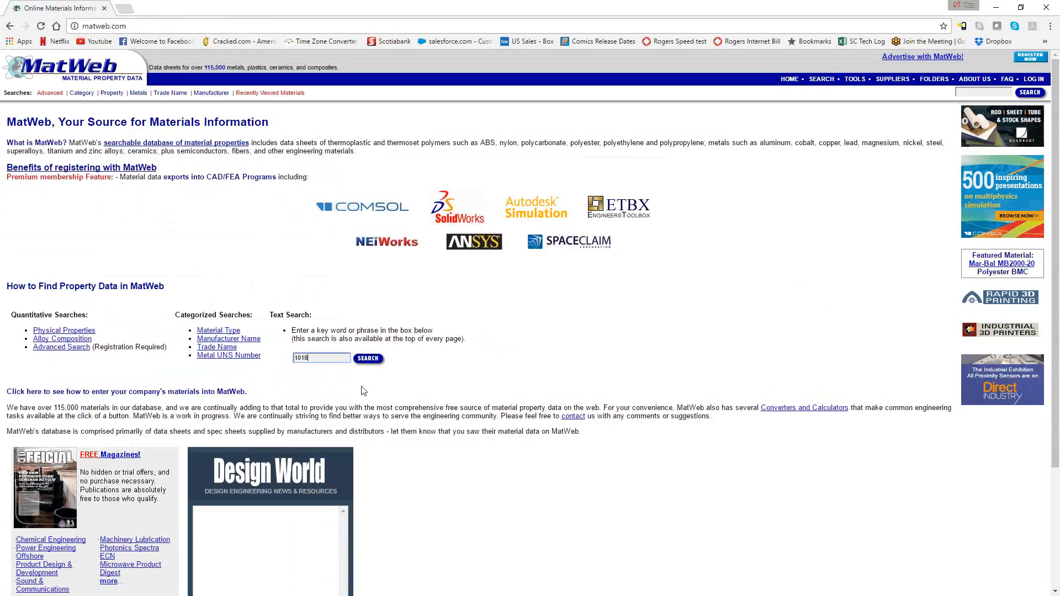
pyautogui.press('Return')
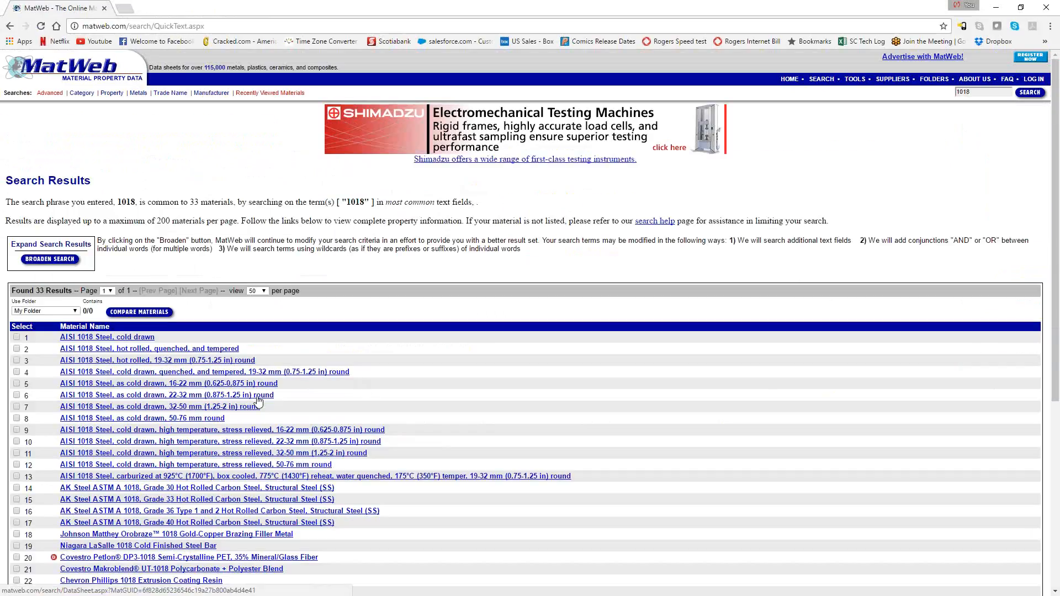
pyautogui.click(130, 338)
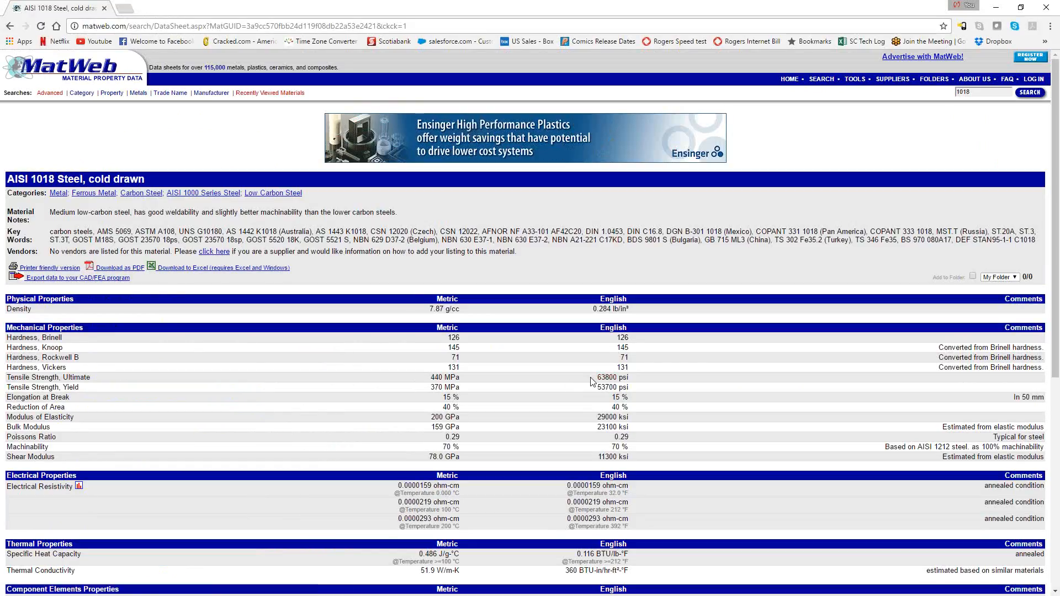
# Close the MatWeb page, return to InventorCAM and check the ultimate tensile strength of 1018 Steel in the material database
pyautogui.click(1046, 8)
pyautogui.moveTo(491, 338); pyautogui.dragTo(496, 197)
pyautogui.click(428, 190)
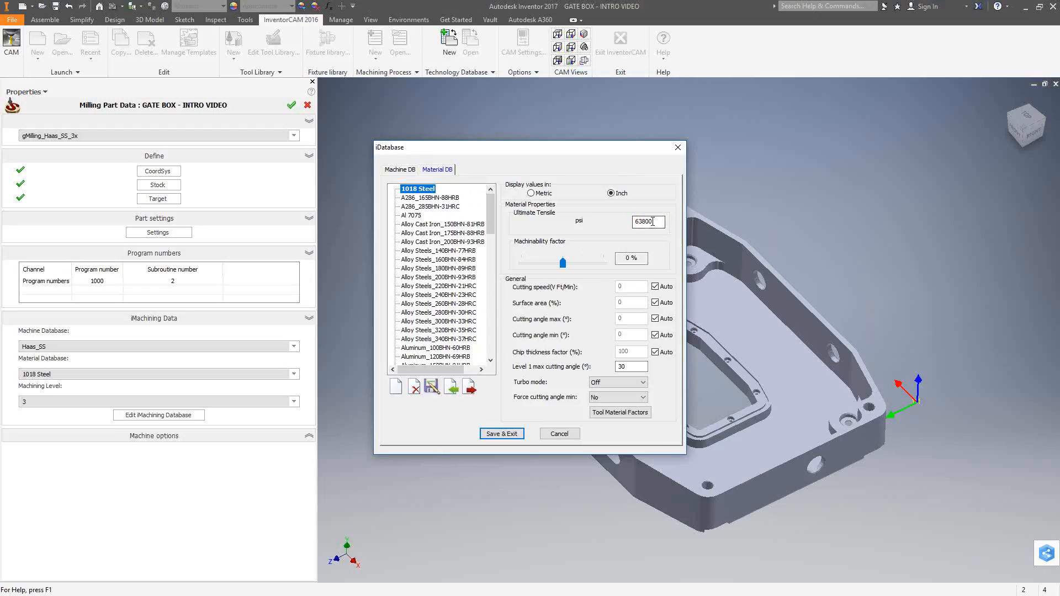
# Leave the iMachining database without saving and accept the milling part data
pyautogui.click(561, 435)
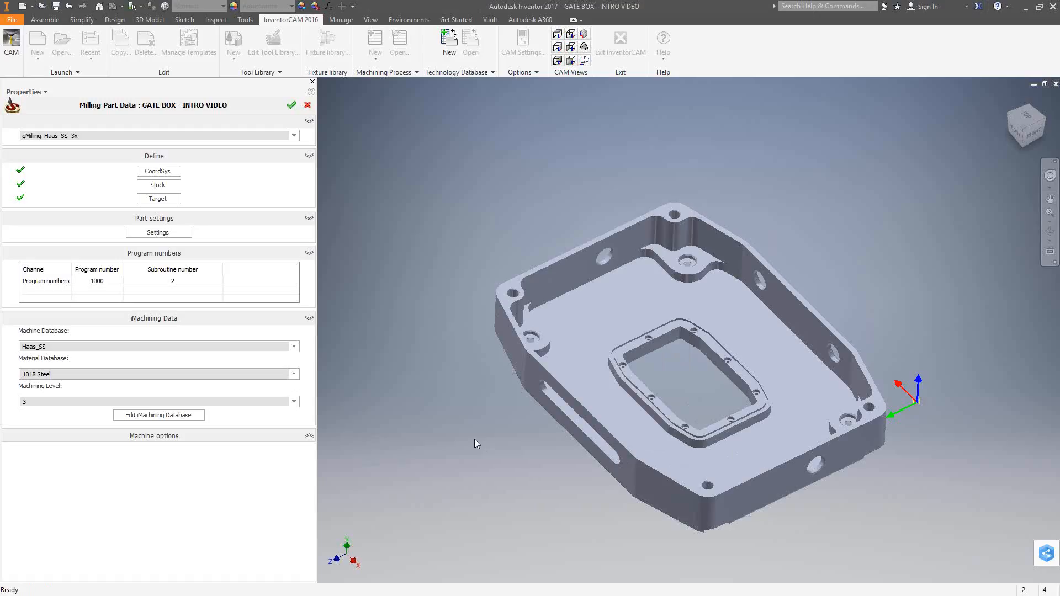
pyautogui.click(291, 105)
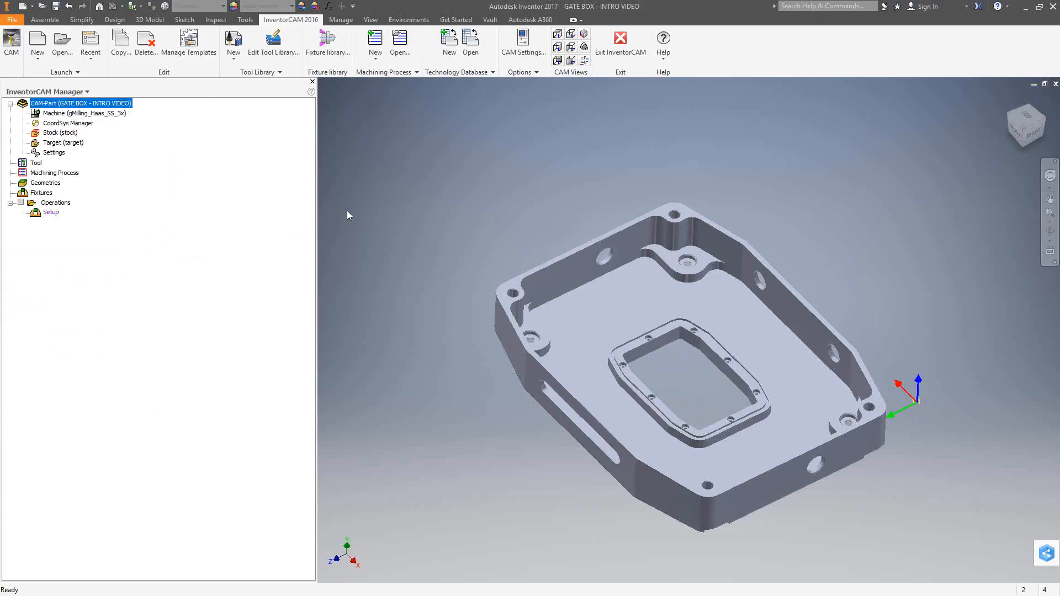
# Add an iMachining milling operation under Setup
pyautogui.rightClick(52, 212)
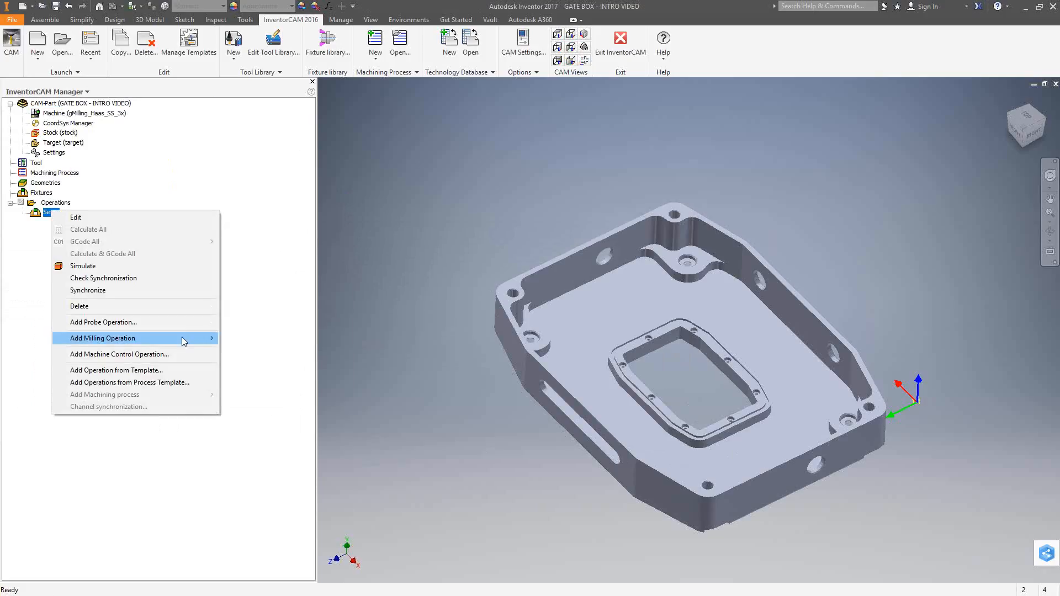
pyautogui.moveTo(182, 339)
pyautogui.click(286, 218)
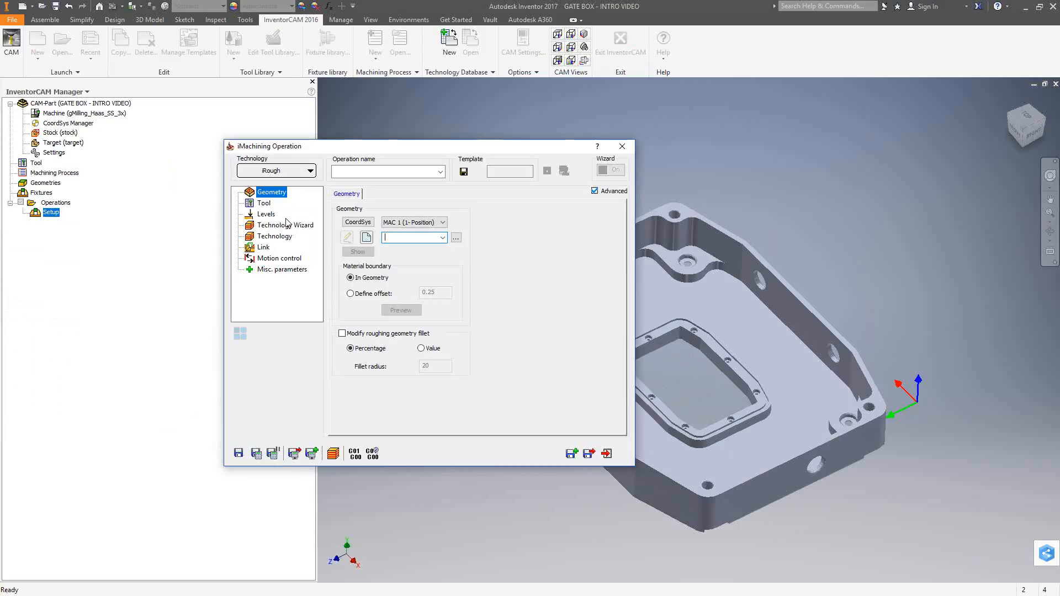
pyautogui.moveTo(485, 150); pyautogui.dragTo(513, 211)
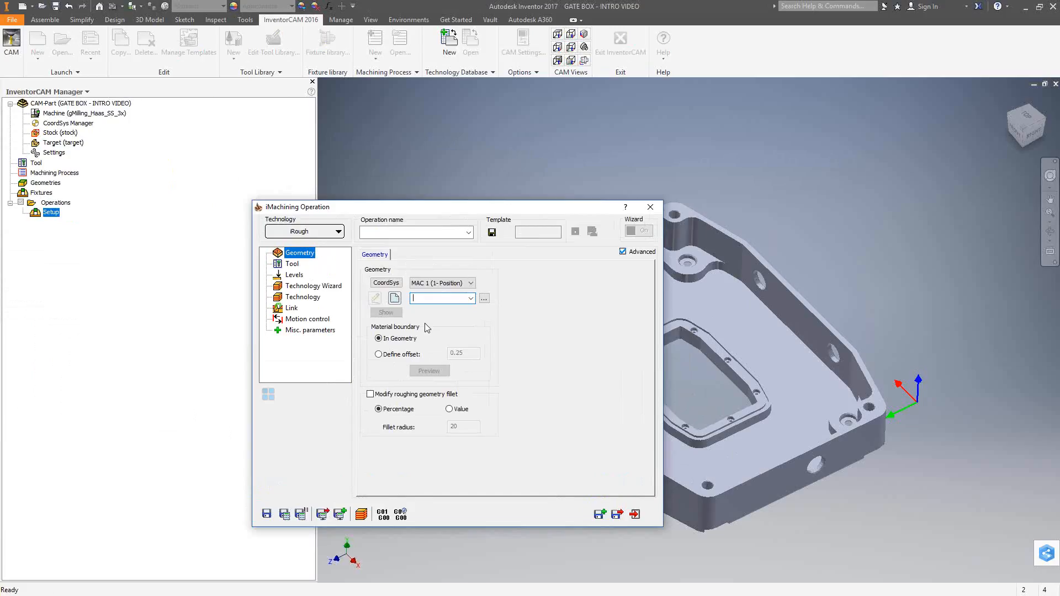
# Define a new contour geometry from the pocket's upper inner edge using Constant Z Propagation and accept the closed chain
pyautogui.click(395, 299)
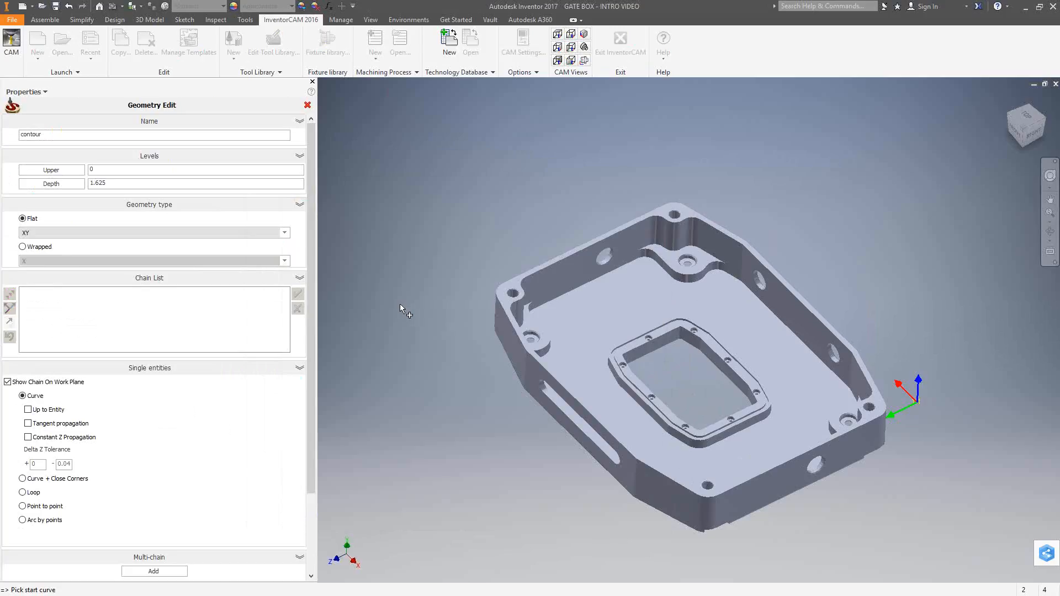
pyautogui.click(831, 371)
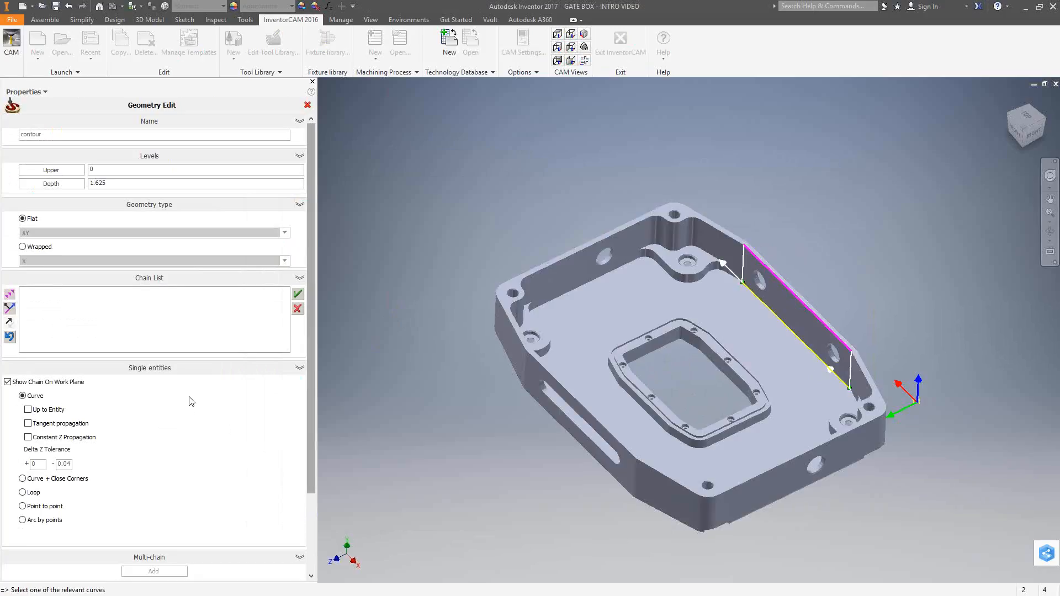
pyautogui.click(71, 438)
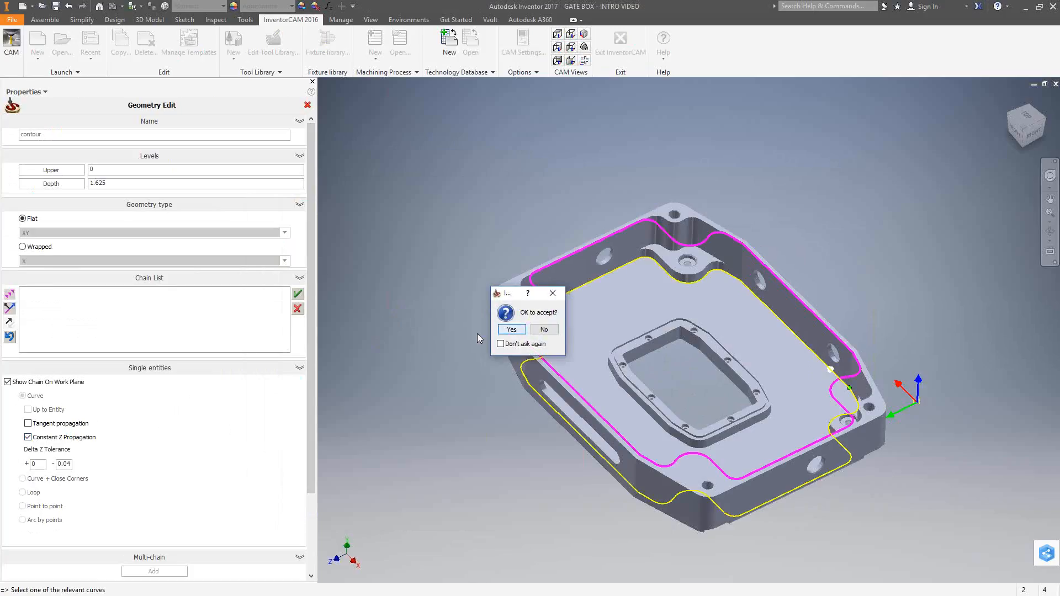
pyautogui.click(512, 330)
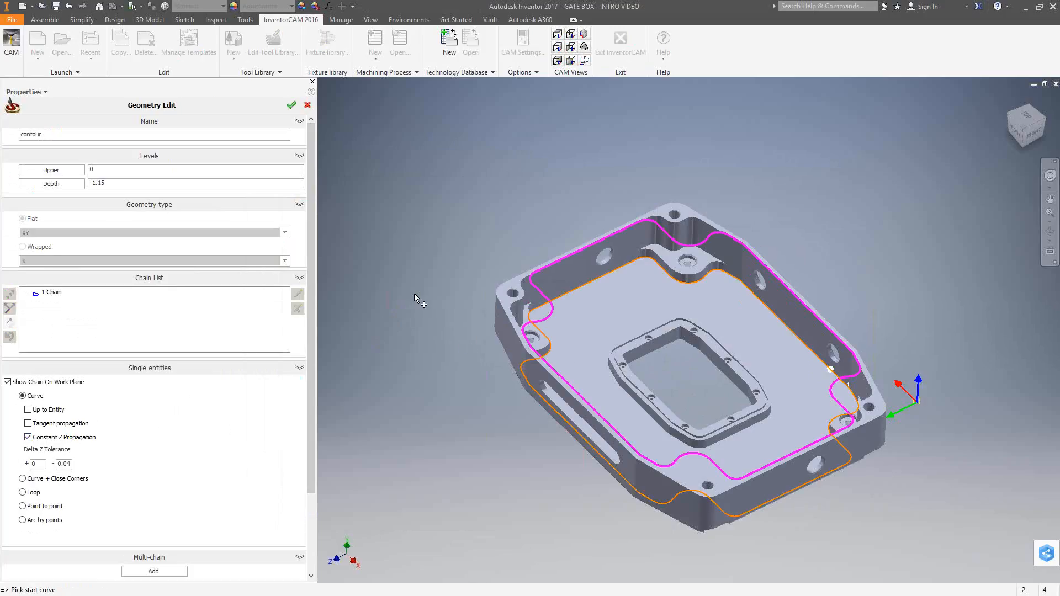
pyautogui.click(291, 105)
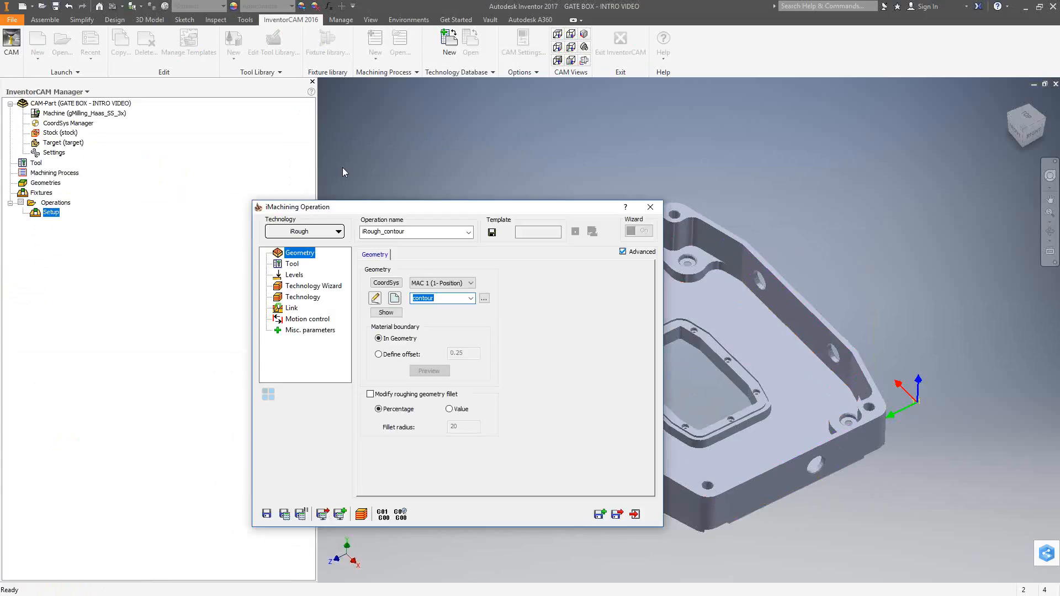
# Choose the Ø0.5" 4FL Roughing EndMill as the tool for the iRough_contour operation
pyautogui.click(285, 262)
pyautogui.click(439, 421)
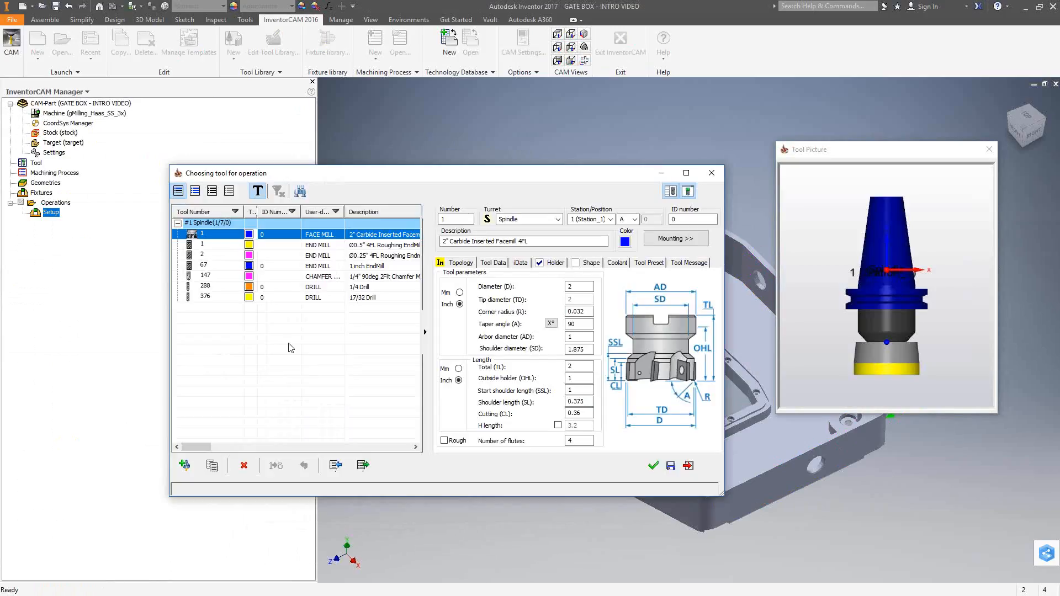
pyautogui.click(370, 245)
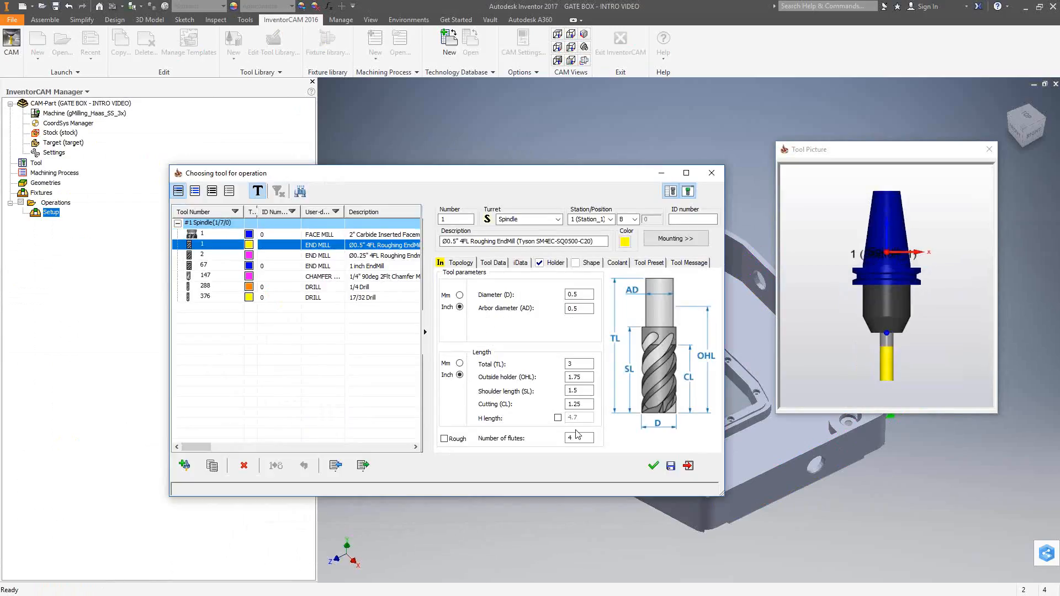
pyautogui.click(652, 467)
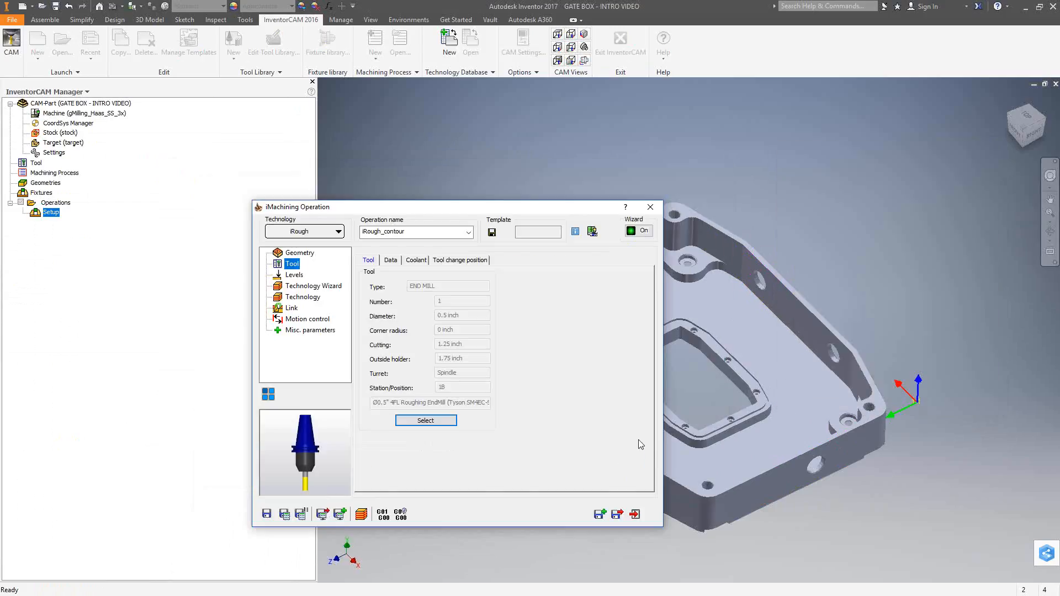
# Set the milling levels by picking the part's top rim as the upper level and the pocket floor as the pocket depth
pyautogui.click(287, 276)
pyautogui.click(395, 341)
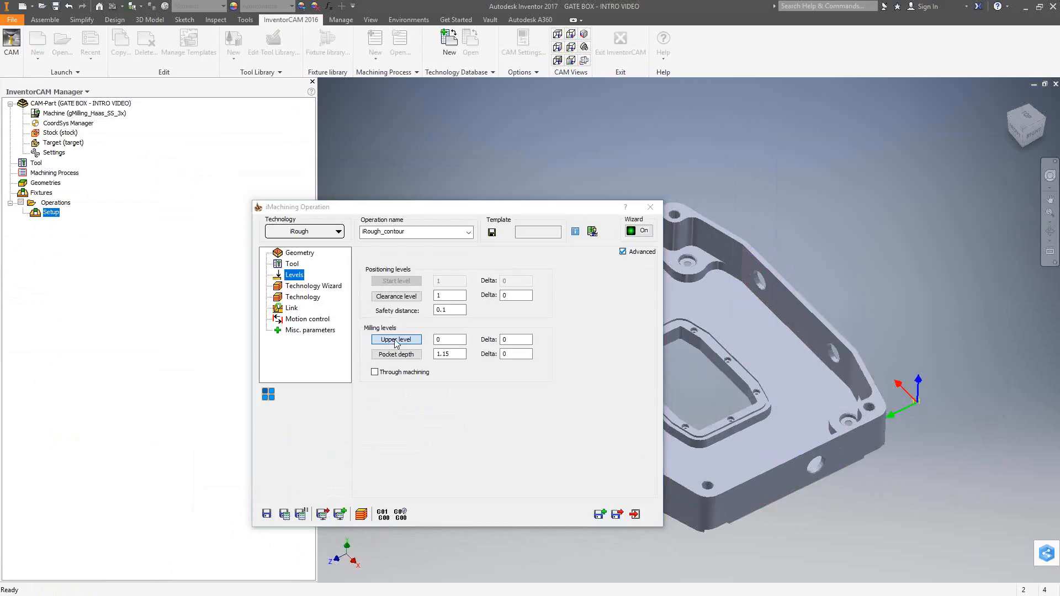
pyautogui.click(663, 211)
pyautogui.click(291, 105)
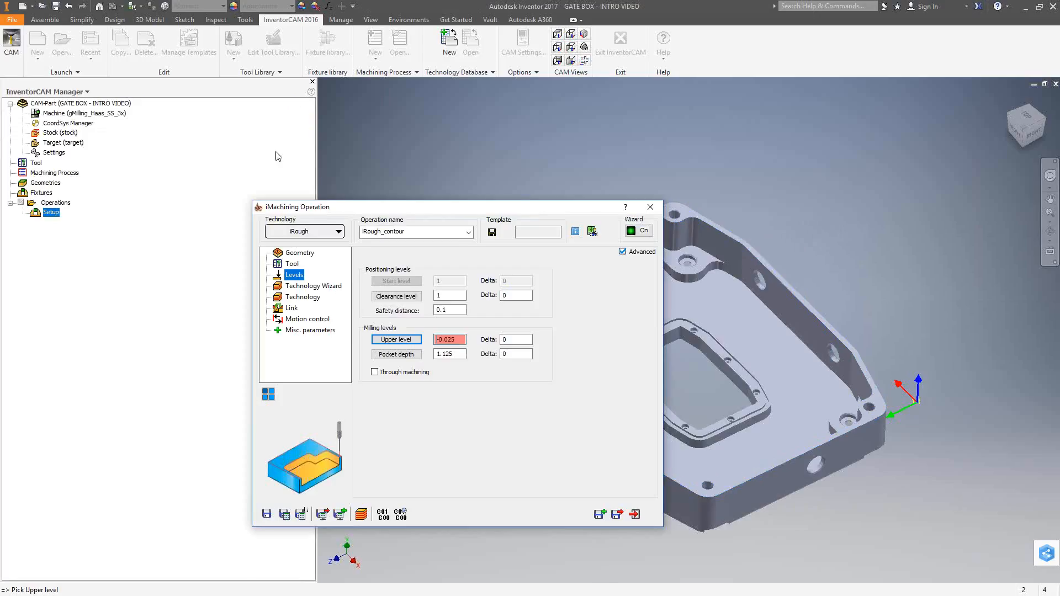
pyautogui.click(396, 354)
pyautogui.click(647, 297)
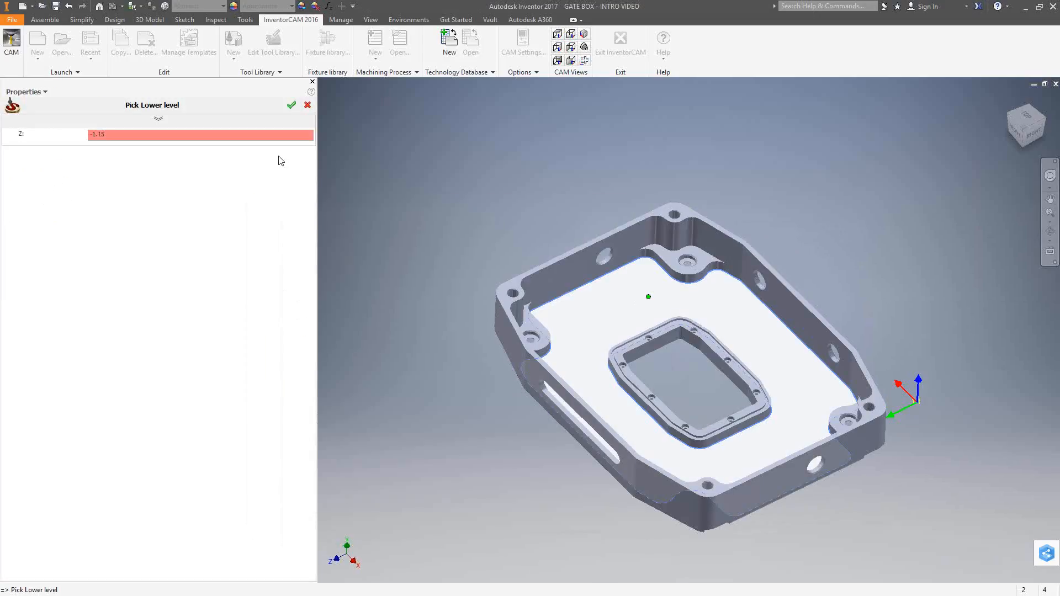
pyautogui.click(291, 106)
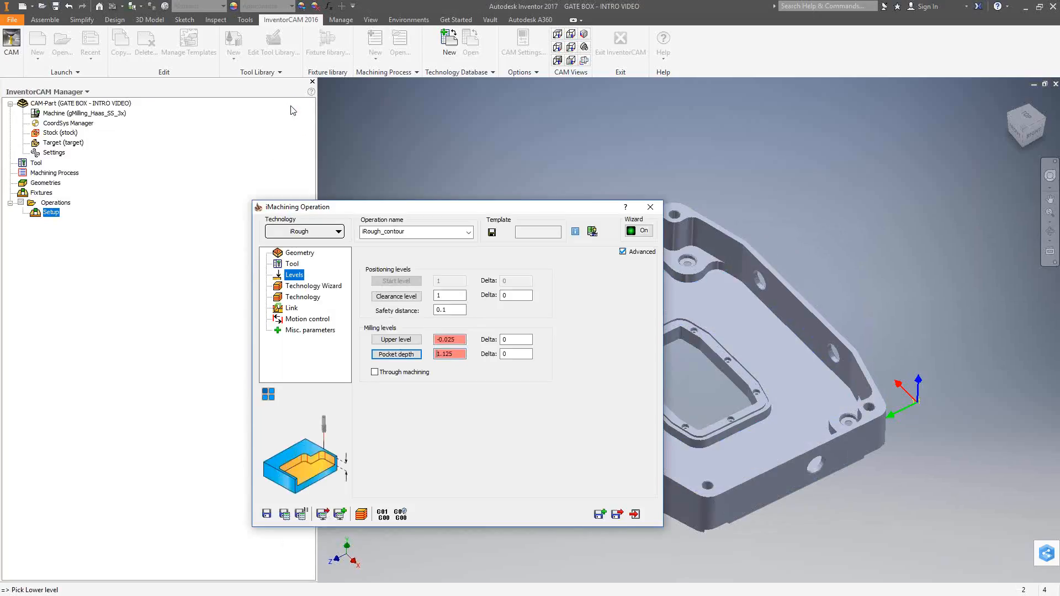
# Examine the wizard's cutting conditions and the tool's feed and spin data, switching the wizard off and back on
pyautogui.click(307, 287)
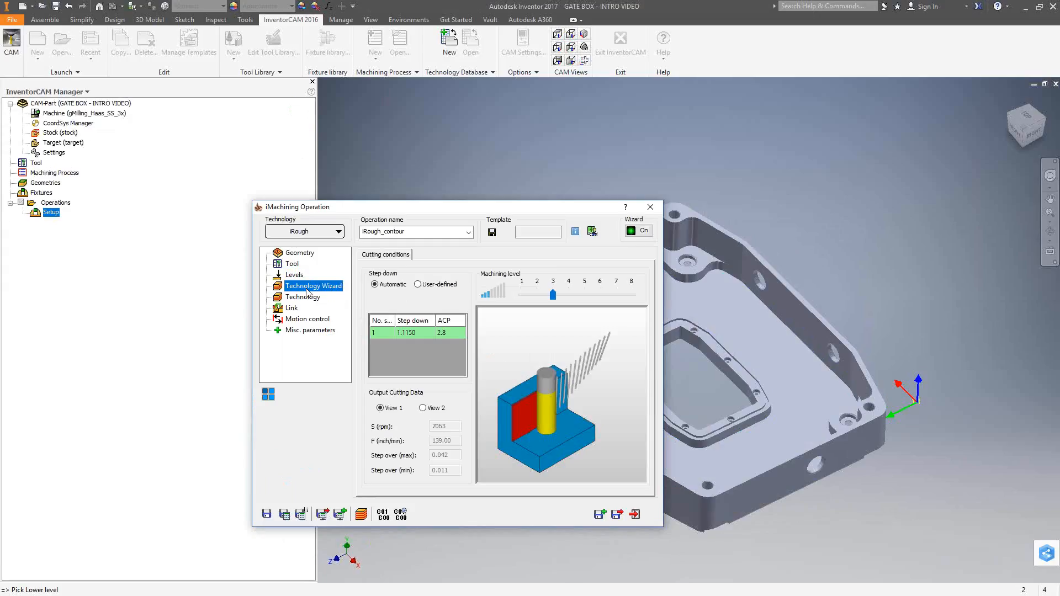
pyautogui.click(294, 264)
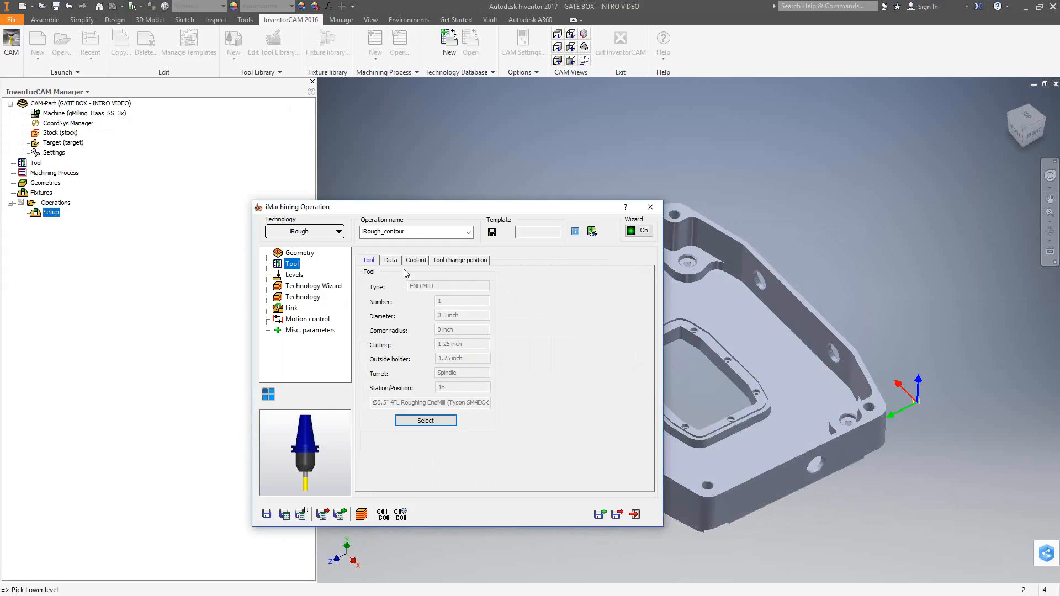
pyautogui.click(391, 260)
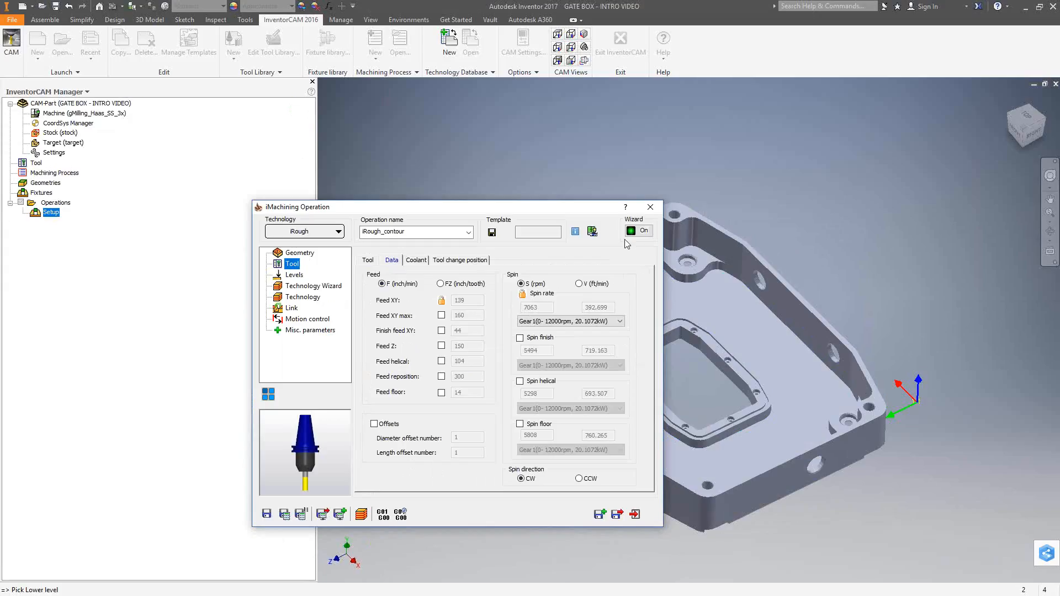
pyautogui.click(639, 232)
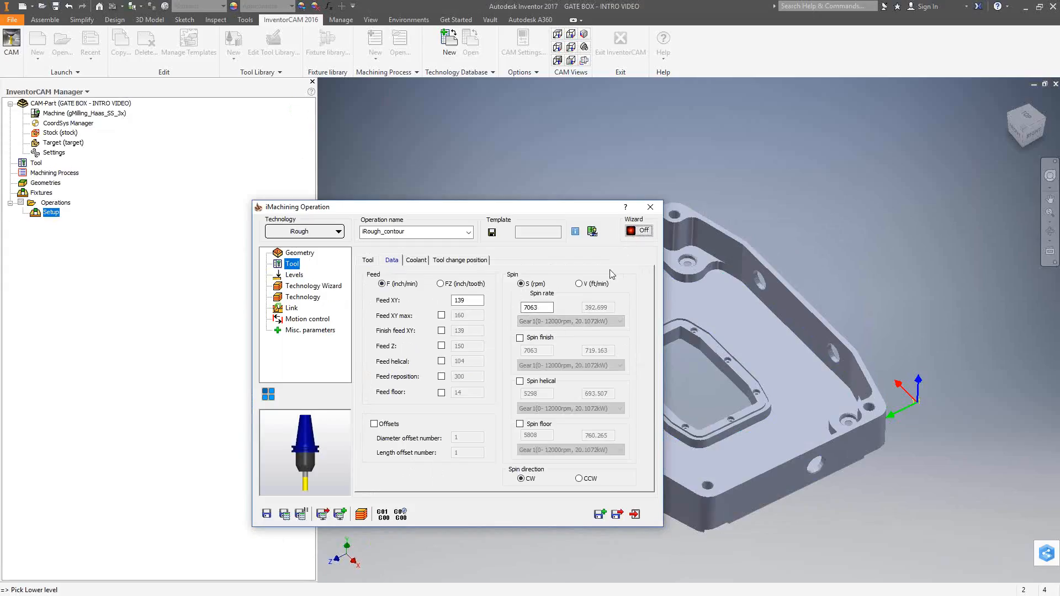
pyautogui.click(638, 232)
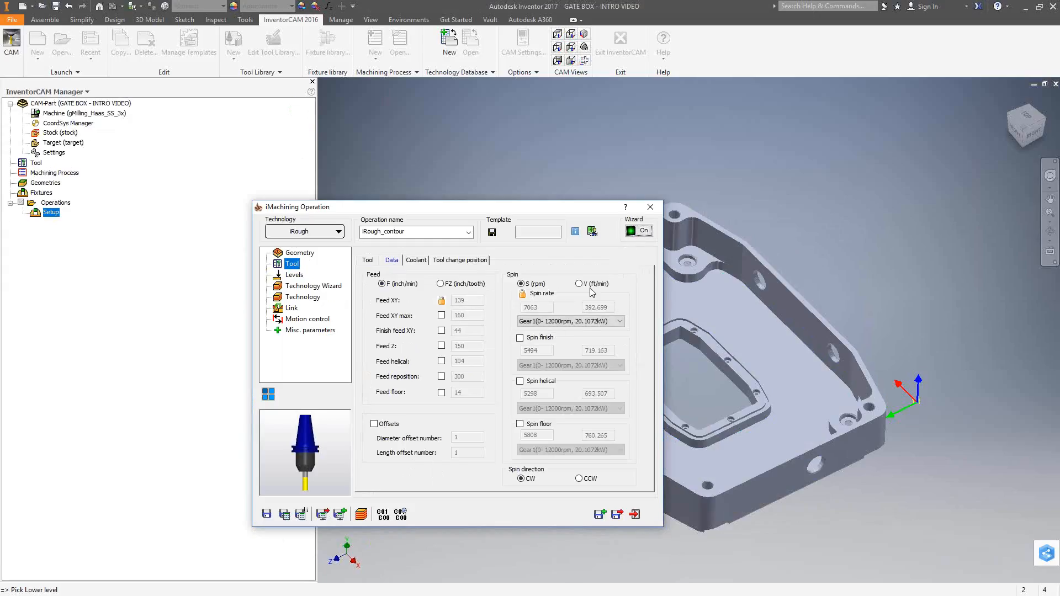
# Try machining levels 8 and 1 in the Technology Wizard and return to level 3
pyautogui.click(298, 286)
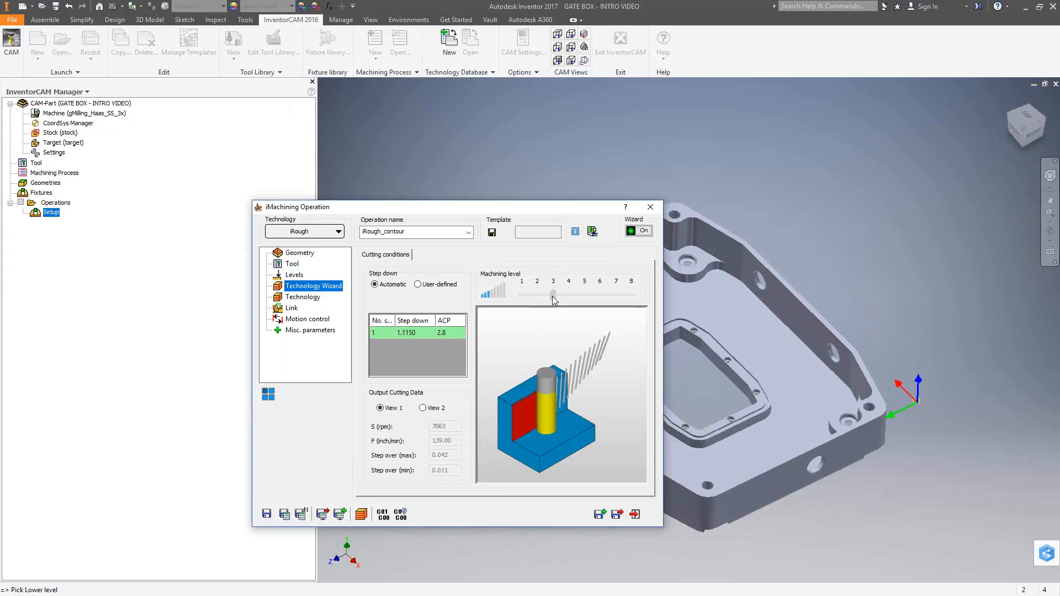
pyautogui.moveTo(553, 298); pyautogui.dragTo(633, 297)
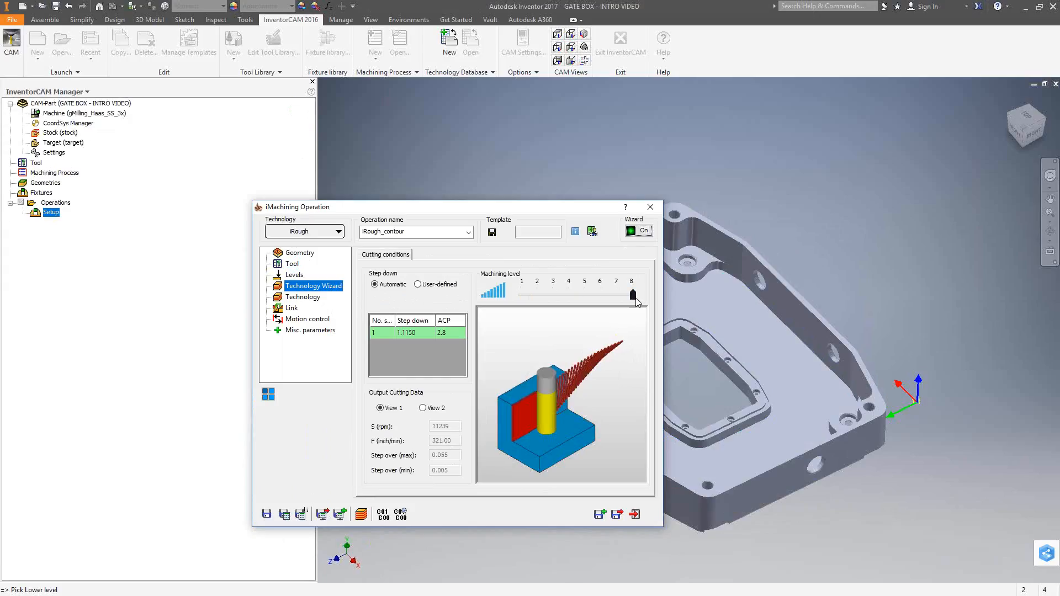
pyautogui.moveTo(633, 296); pyautogui.dragTo(553, 296)
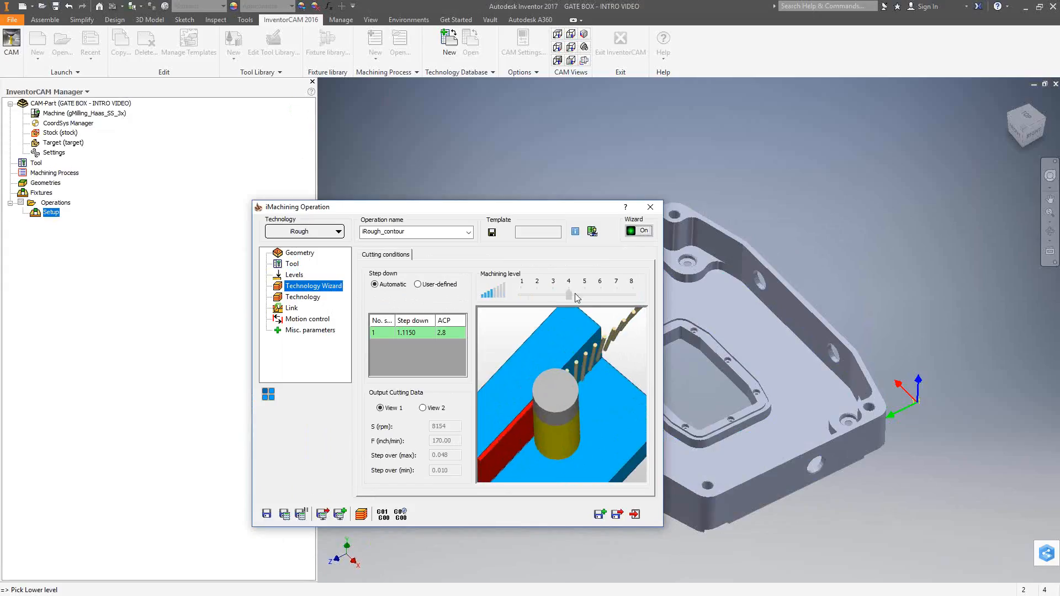
pyautogui.moveTo(552, 295); pyautogui.dragTo(521, 295)
pyautogui.moveTo(519, 307); pyautogui.dragTo(551, 307)
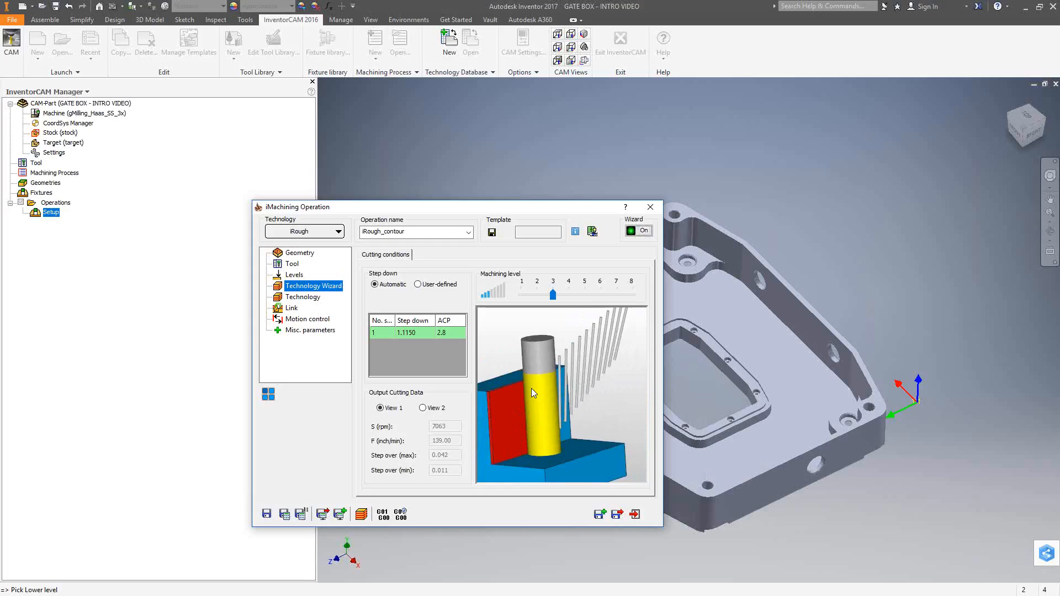
# Enable wall/island and floor offsets of 0.01, save and calculate the iRough_contour operation, and close it
pyautogui.click(294, 301)
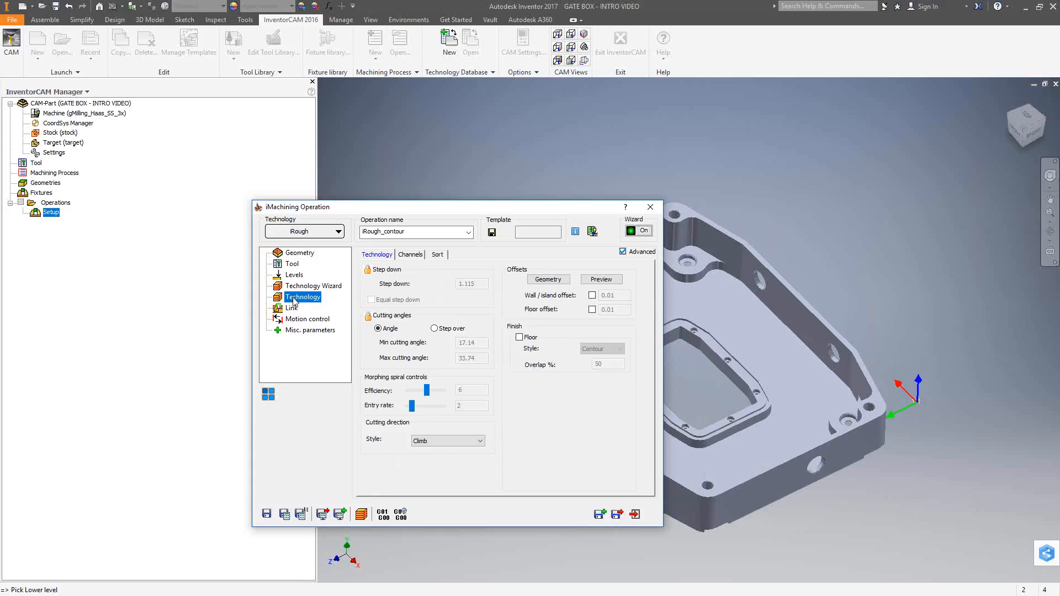
pyautogui.click(592, 295)
pyautogui.click(592, 310)
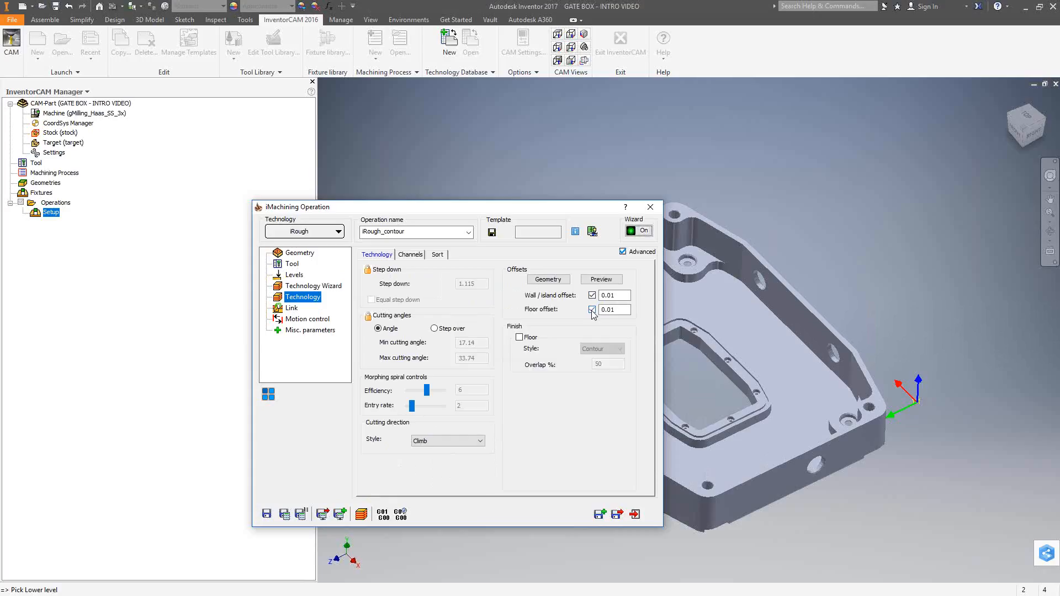
pyautogui.click(286, 515)
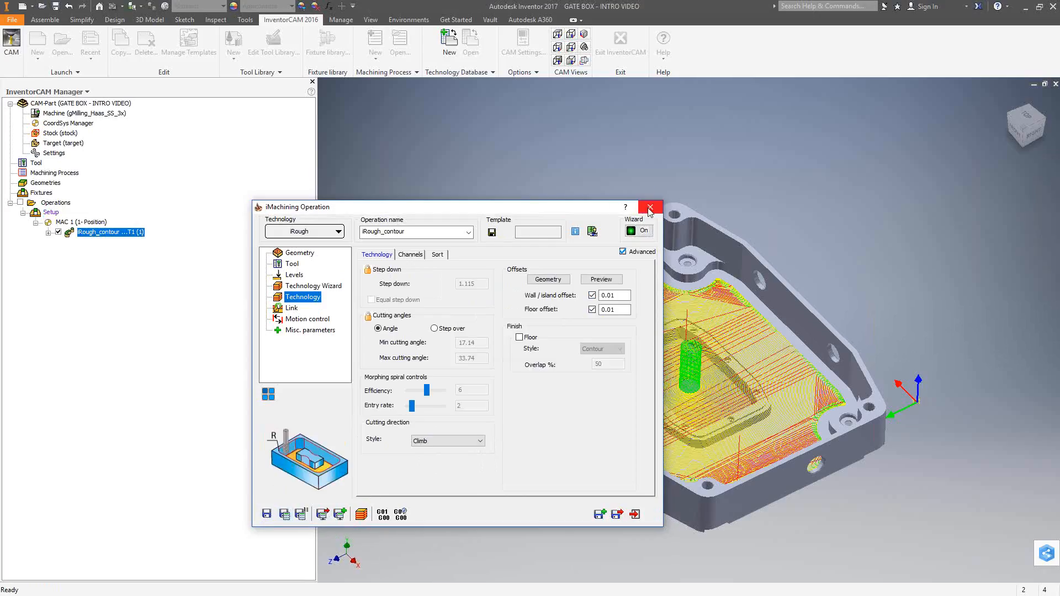
pyautogui.click(650, 208)
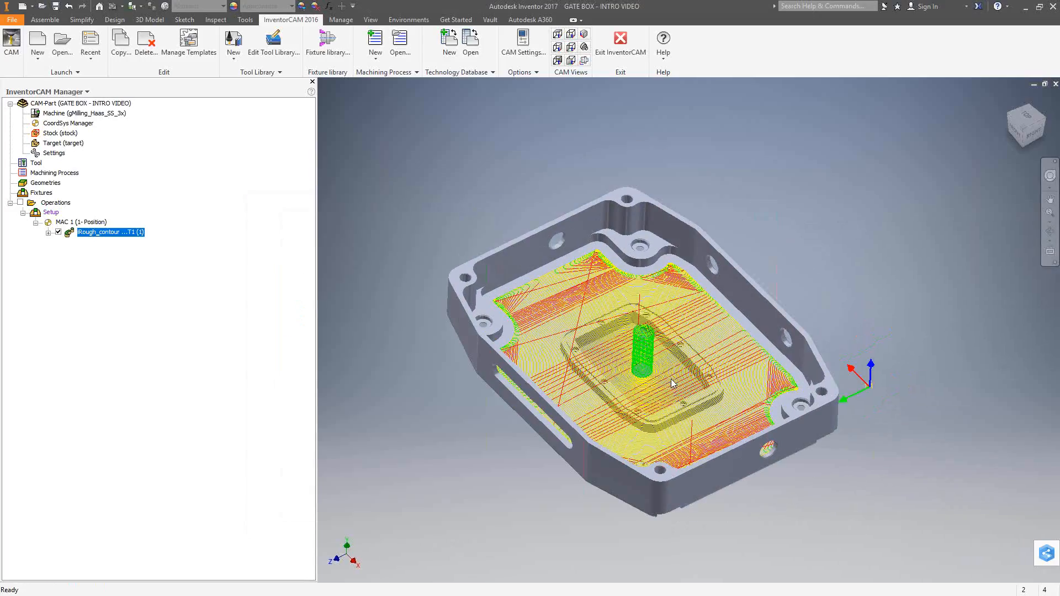
# Examine the iRough_contour toolpath from angled and top views, including the central entry and the pocket's corner areas
pyautogui.press('F4')
pyautogui.moveTo(696, 398); pyautogui.dragTo(733, 438)
pyautogui.press('Escape')
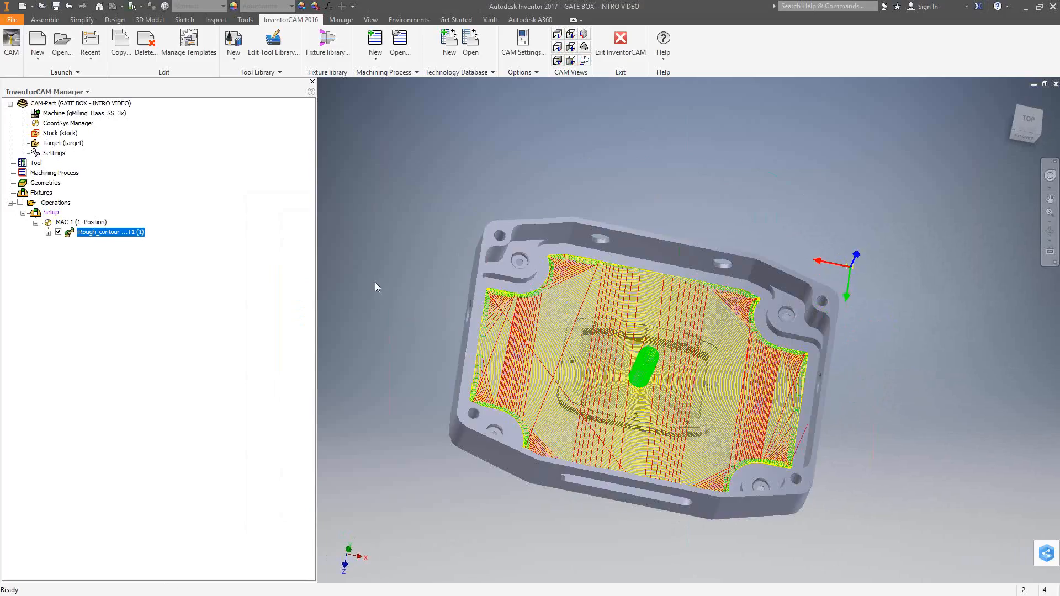
pyautogui.click(1028, 121)
pyautogui.scroll(5, 629, 327)
pyautogui.scroll(-2, 643, 327)
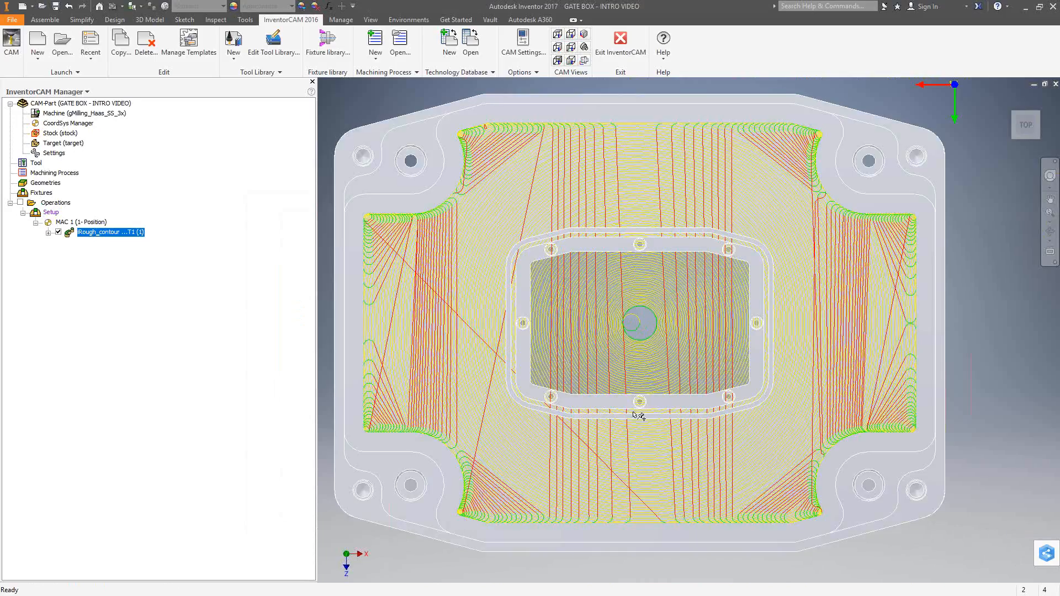
pyautogui.keyDown('shift'); pyautogui.moveTo(638, 416); pyautogui.dragTo(674, 239, button='middle'); pyautogui.keyUp('shift')
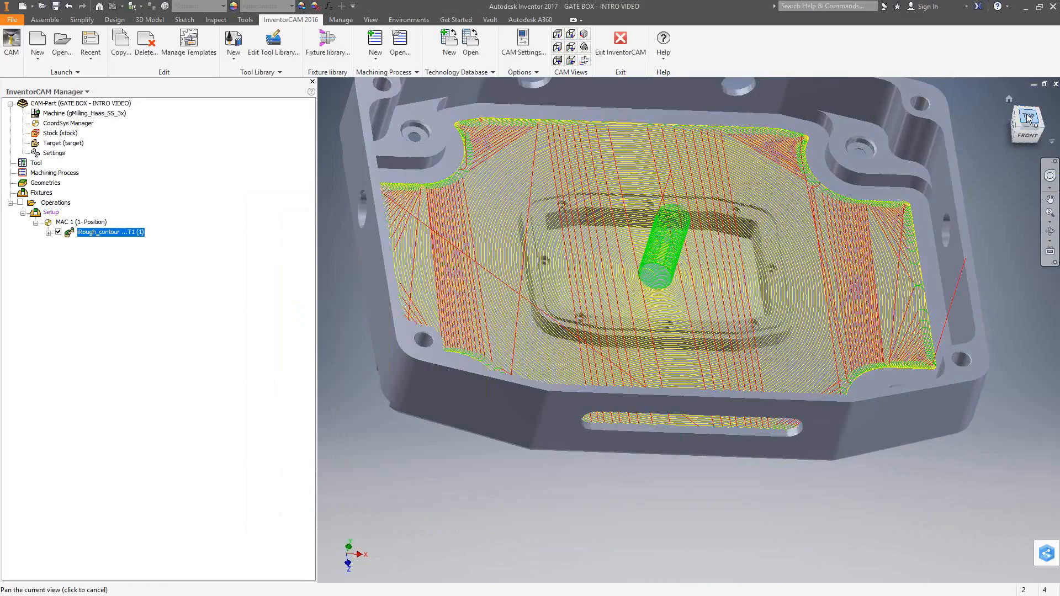
pyautogui.click(1028, 118)
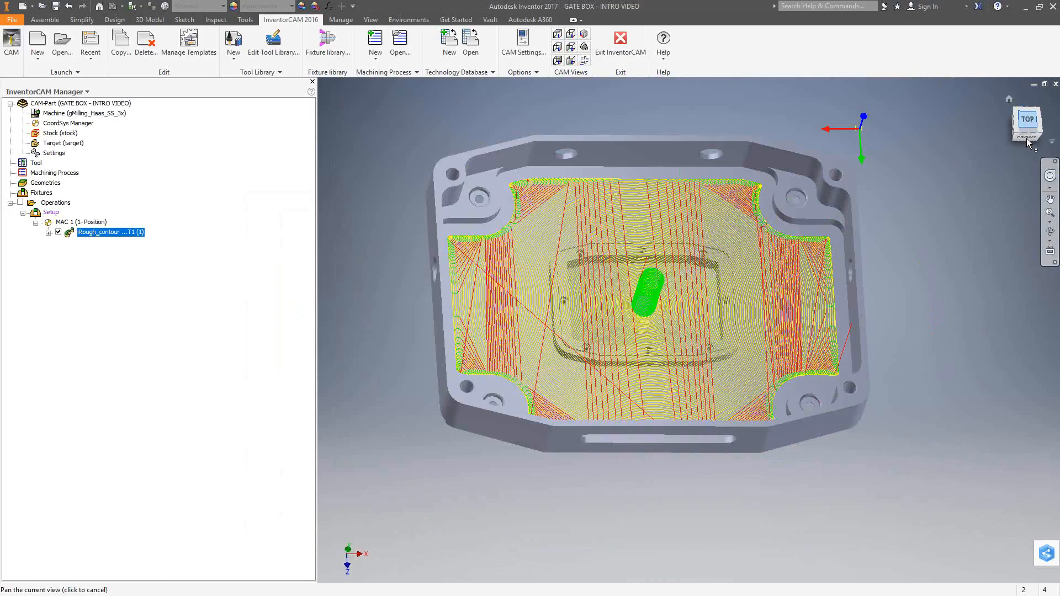
pyautogui.scroll(-5, 628, 337)
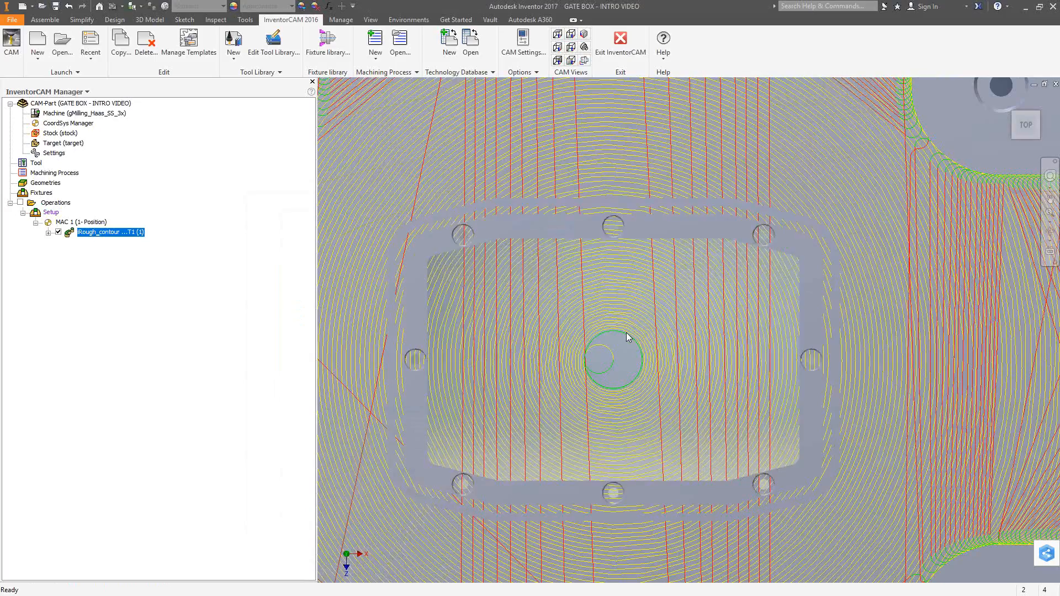
pyautogui.scroll(5, 628, 336)
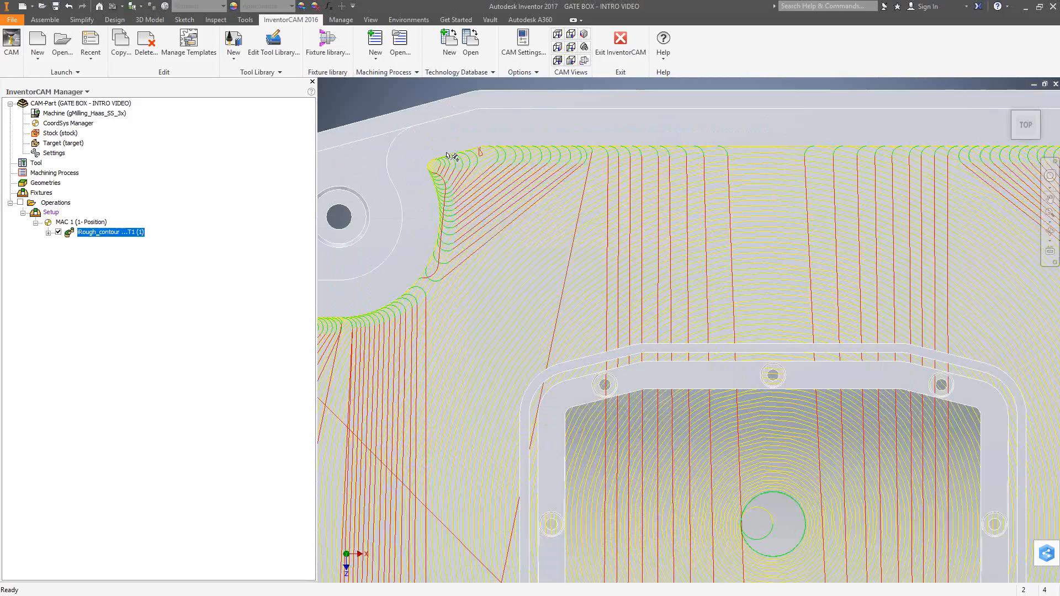
pyautogui.scroll(-3, 447, 154)
pyautogui.scroll(-3, 756, 237)
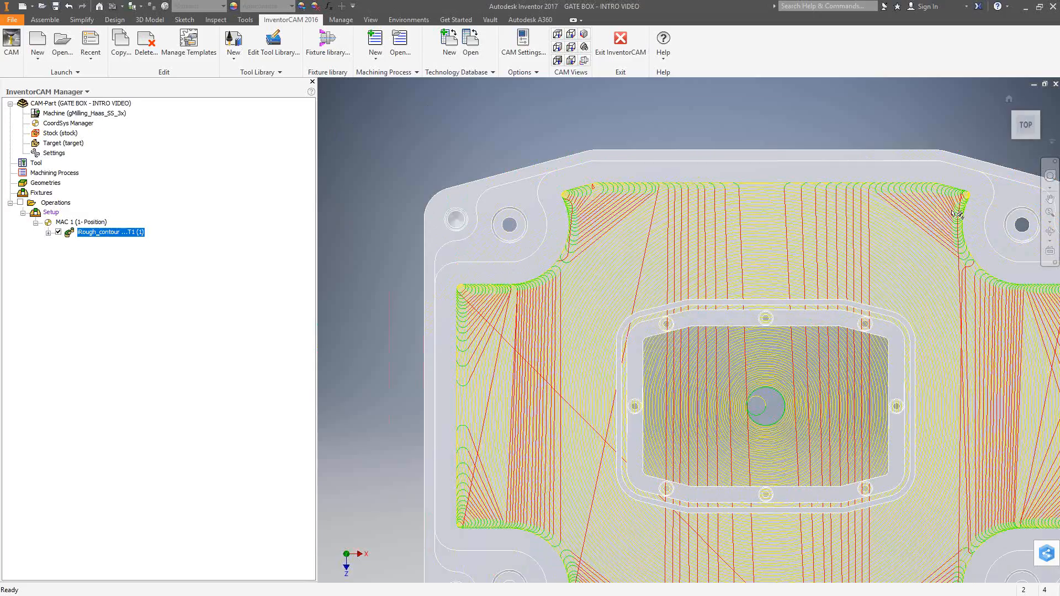
pyautogui.scroll(3, 945, 245)
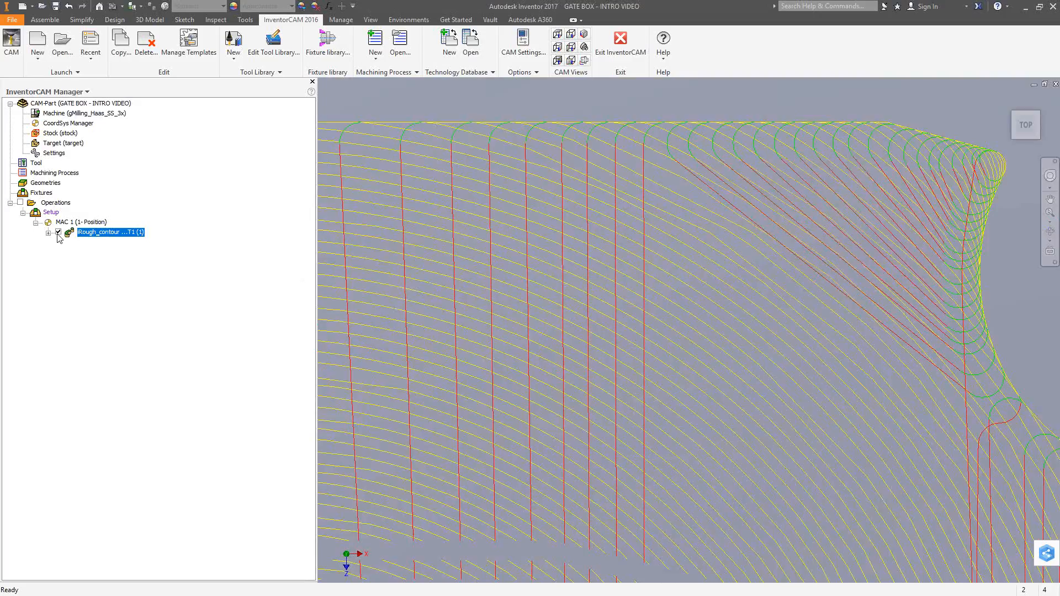
# Hide the iRough_contour toolpath and show the whole part from an angled view
pyautogui.click(58, 231)
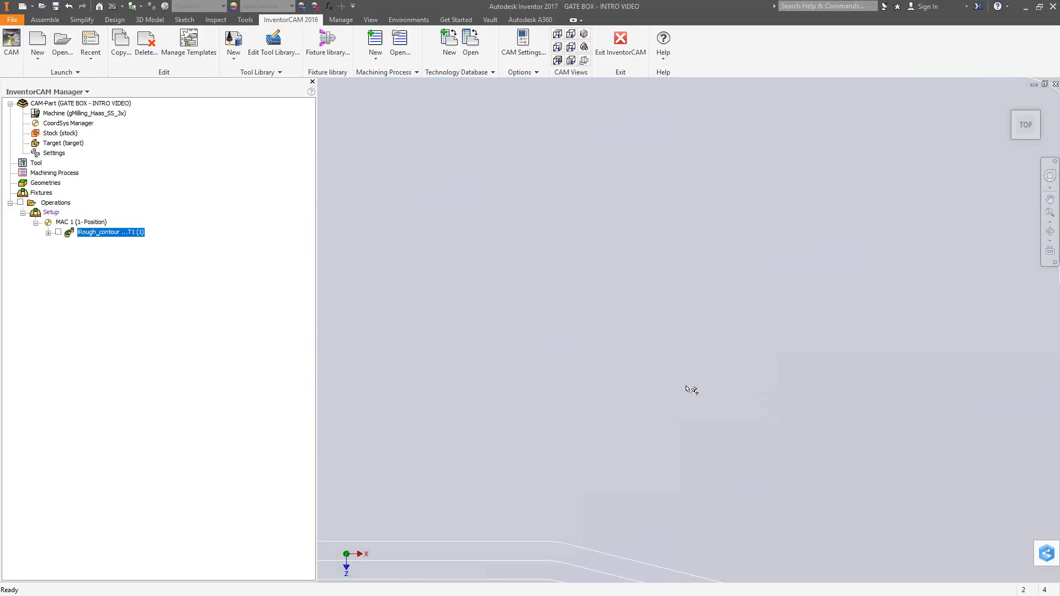
pyautogui.scroll(10, 688, 391)
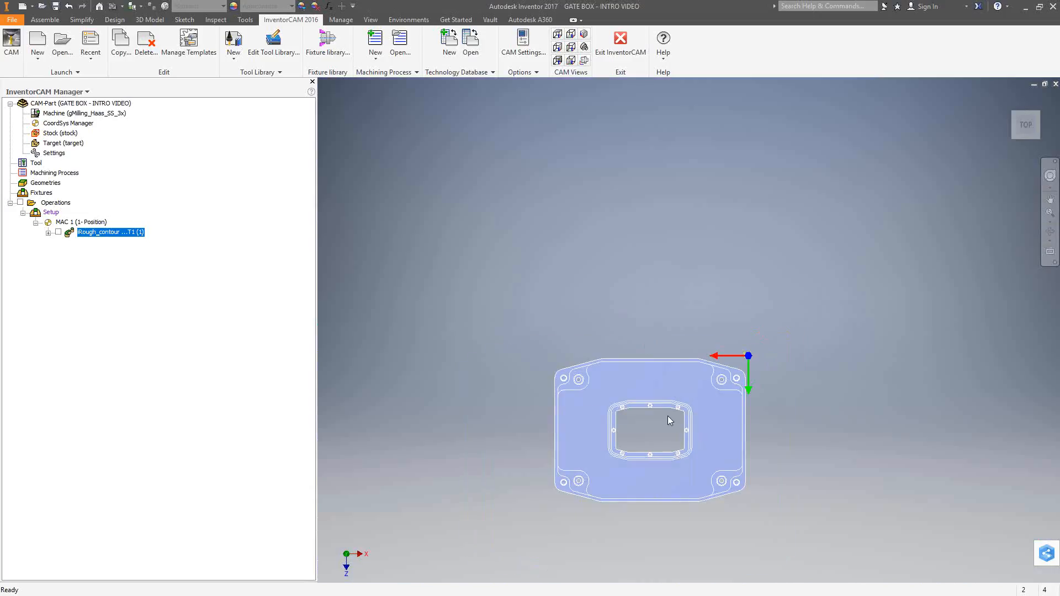
pyautogui.scroll(4, 668, 419)
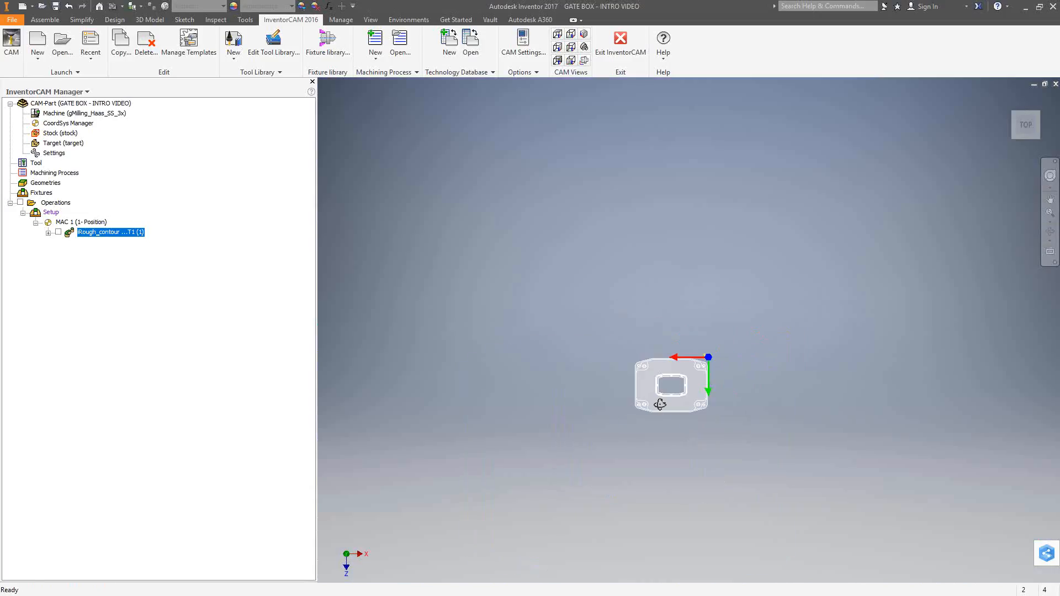
pyautogui.keyDown('shift'); pyautogui.moveTo(666, 401); pyautogui.dragTo(599, 329, button='middle'); pyautogui.keyUp('shift')
pyautogui.scroll(-10, 641, 355)
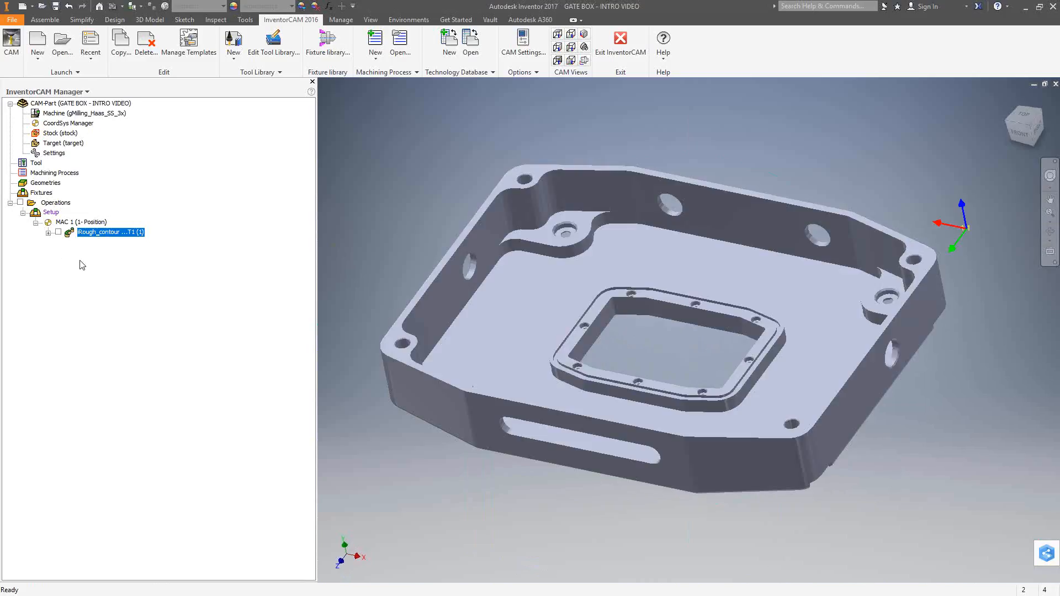
pyautogui.click(58, 232)
pyautogui.click(58, 233)
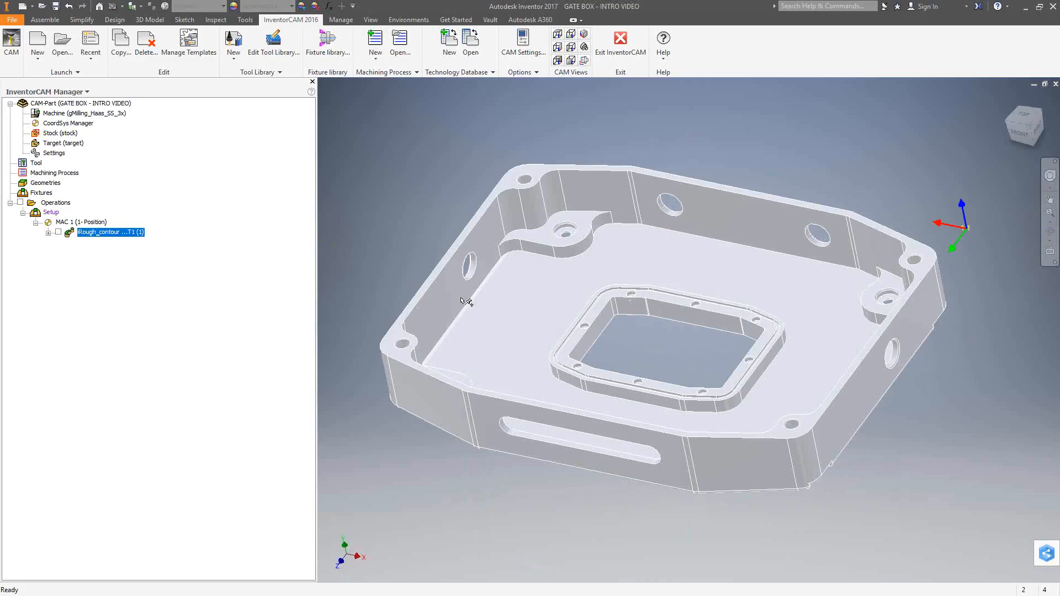
# Save a copy of the iRough_contour operation and change the copy's technology to iRest
pyautogui.doubleClick(93, 232)
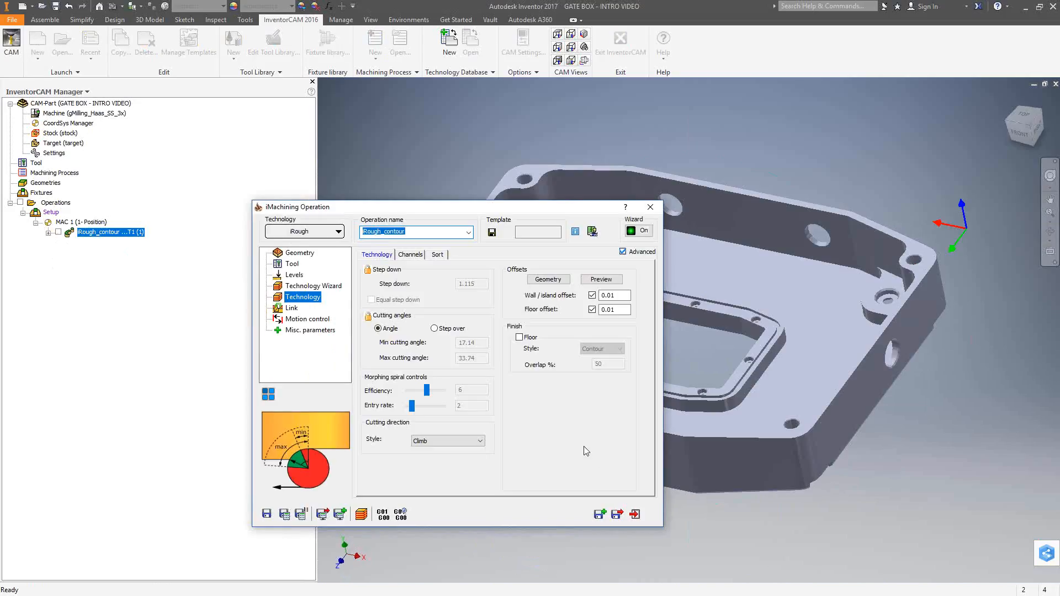
pyautogui.click(601, 514)
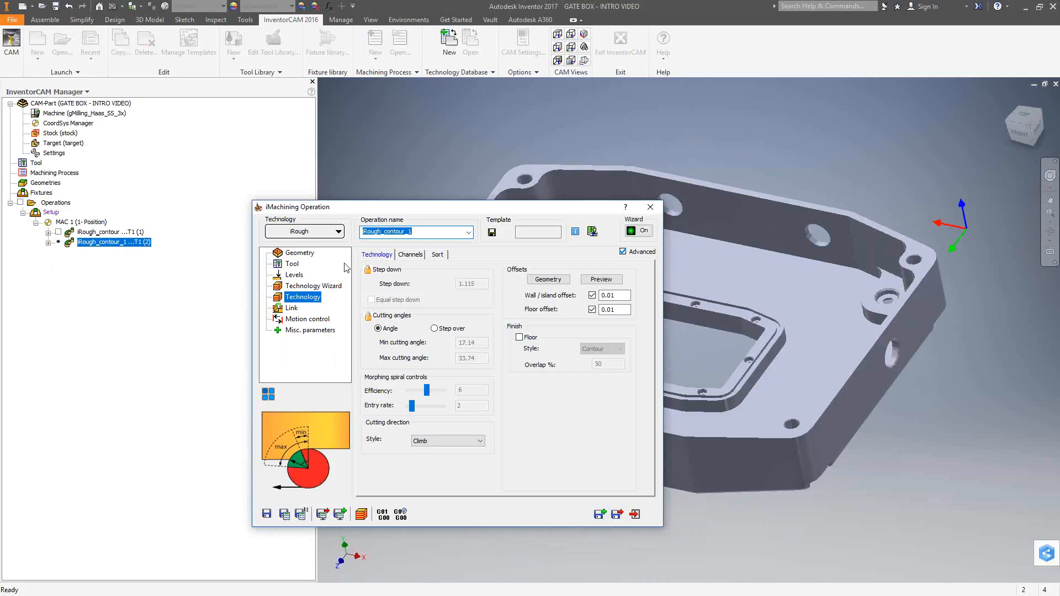
pyautogui.click(338, 233)
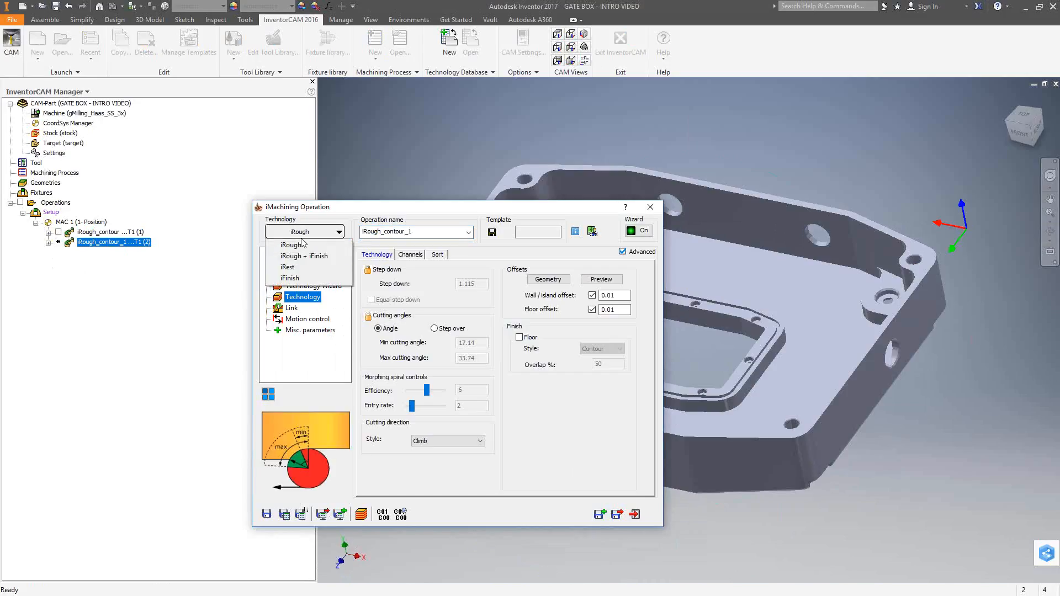
pyautogui.click(288, 268)
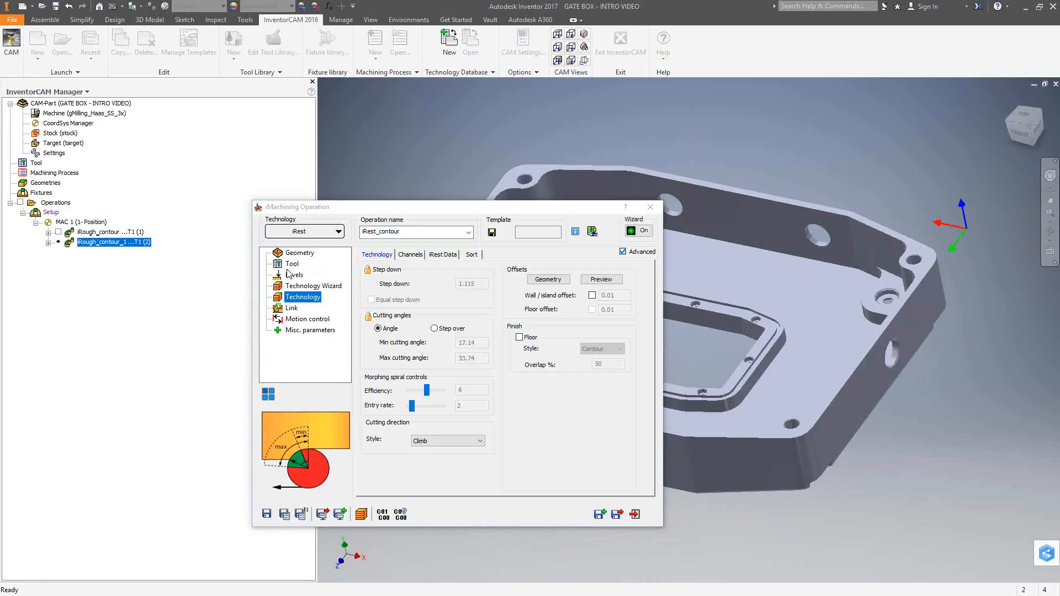
# Assign tool 2, the 0.25" 4-flute roughing end mill, to the iRest operation and set its machining level to 8
pyautogui.click(289, 265)
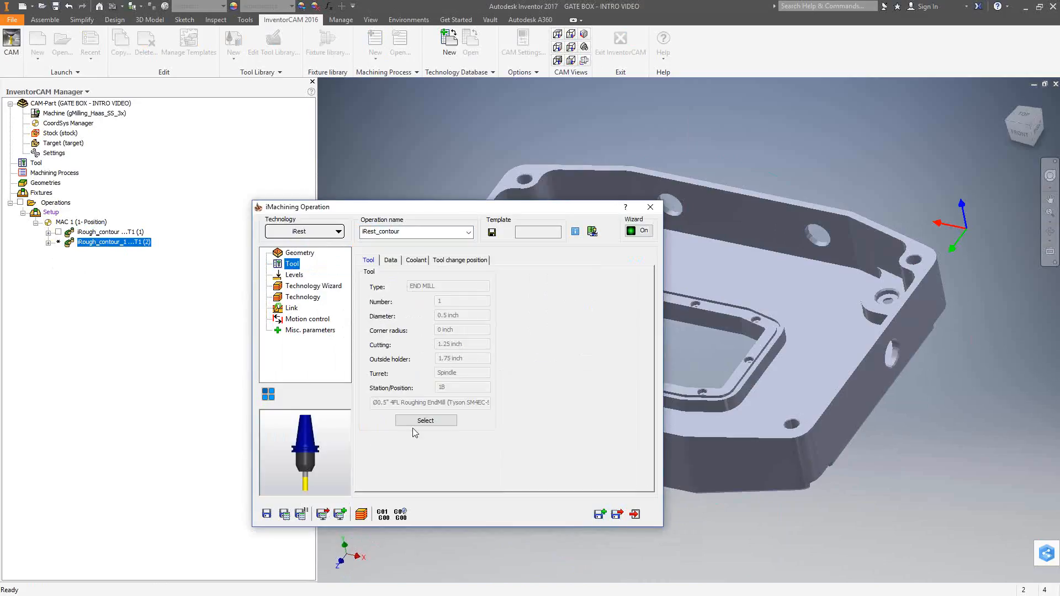
pyautogui.click(441, 420)
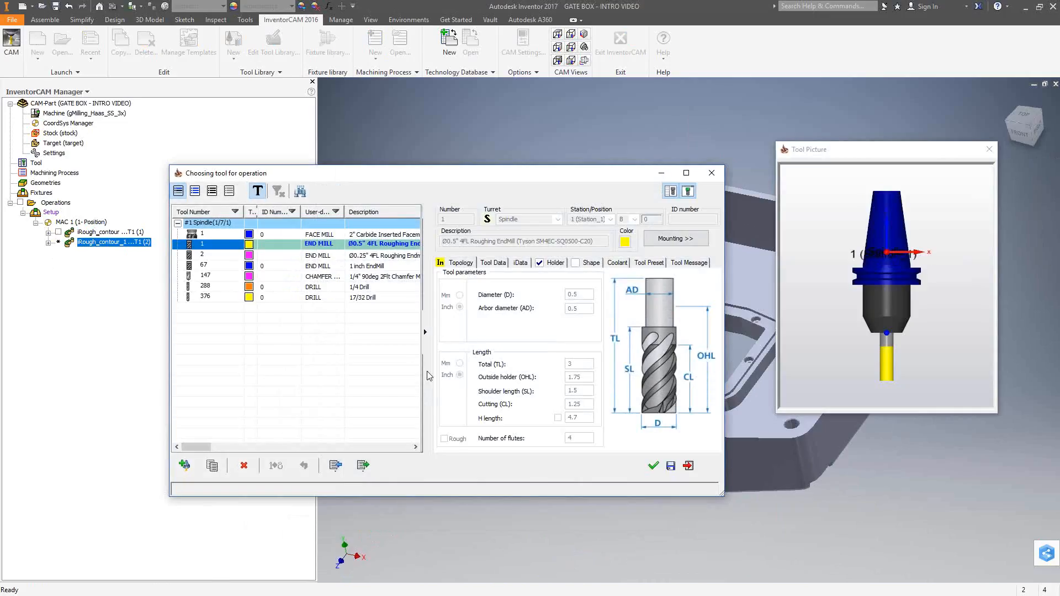
pyautogui.click(362, 256)
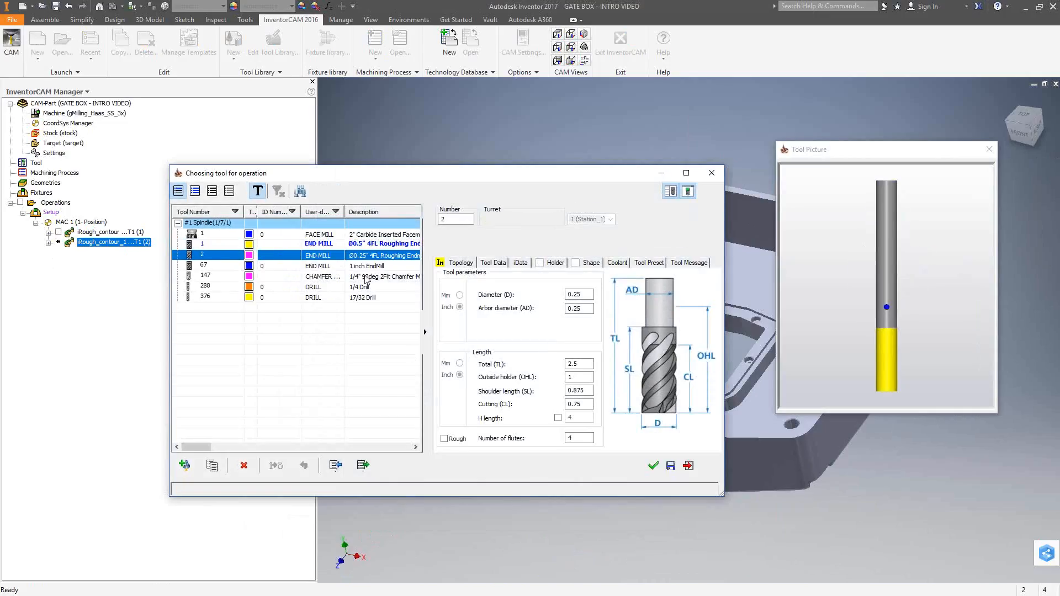
pyautogui.click(653, 466)
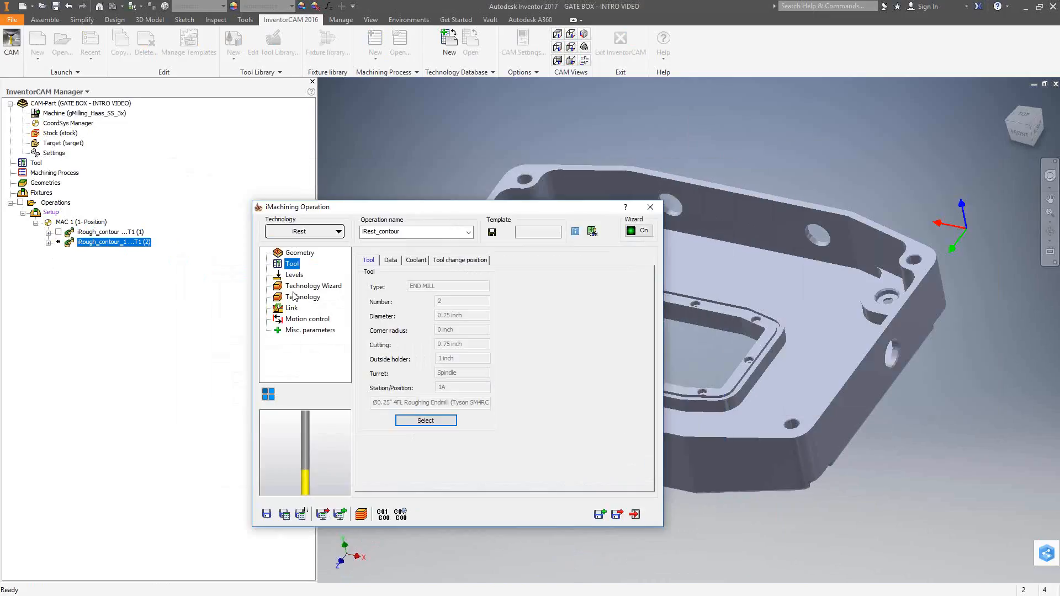
pyautogui.click(299, 286)
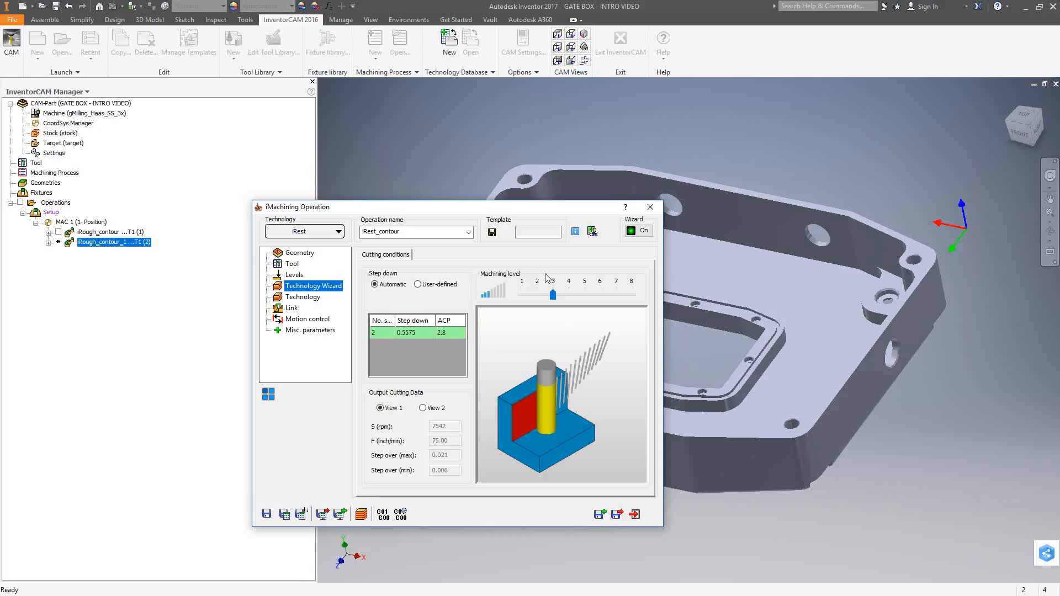
pyautogui.moveTo(552, 297); pyautogui.dragTo(632, 296)
# Try User-defined as the parent operation in the iRest data and restore iRough_contour as the parent
pyautogui.click(303, 298)
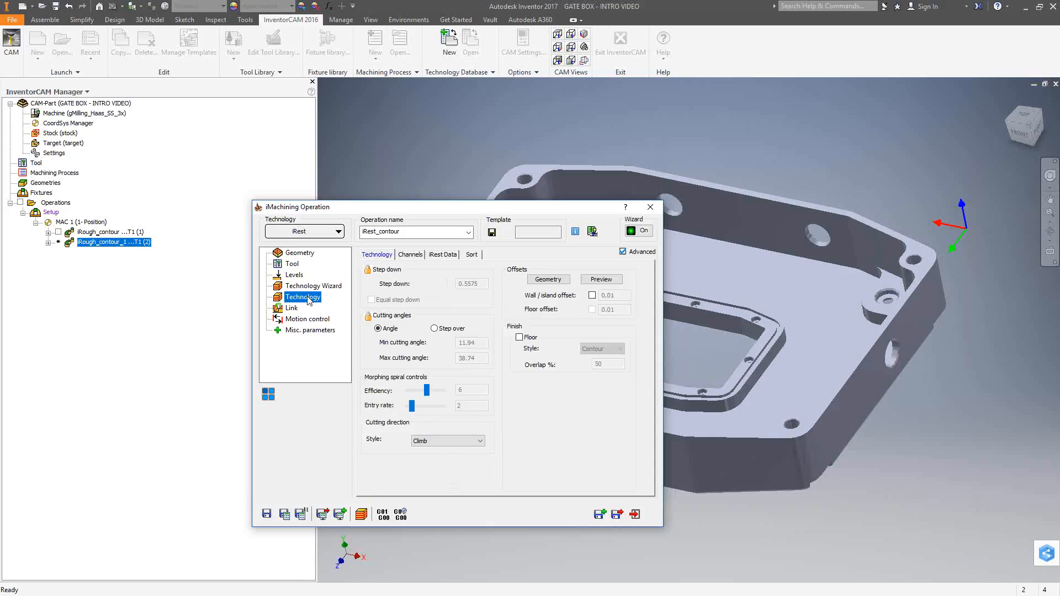
pyautogui.click(445, 256)
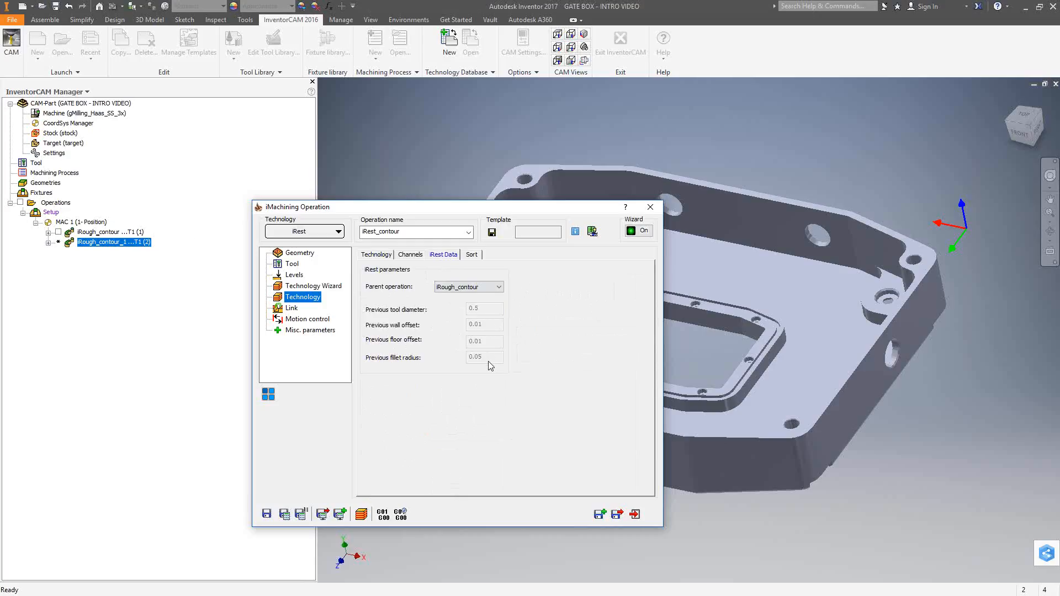
pyautogui.click(470, 287)
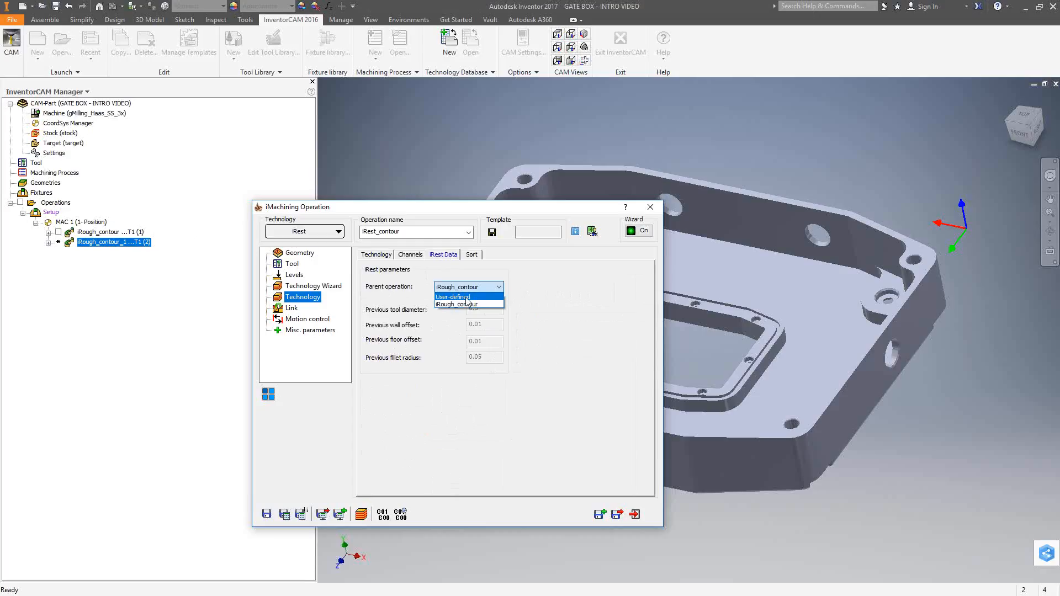
pyautogui.click(467, 297)
pyautogui.click(469, 287)
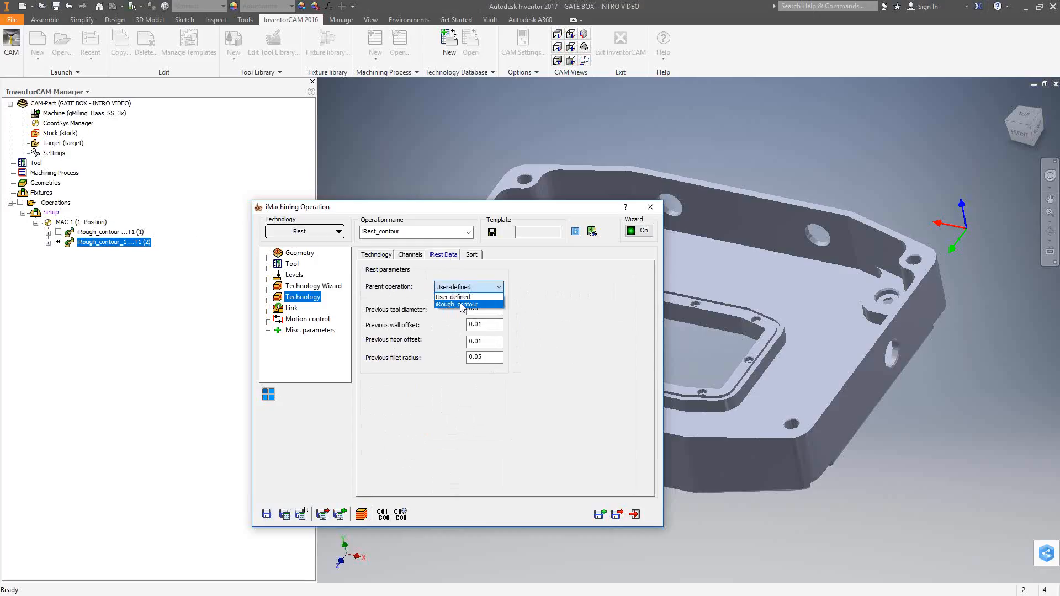
pyautogui.click(461, 305)
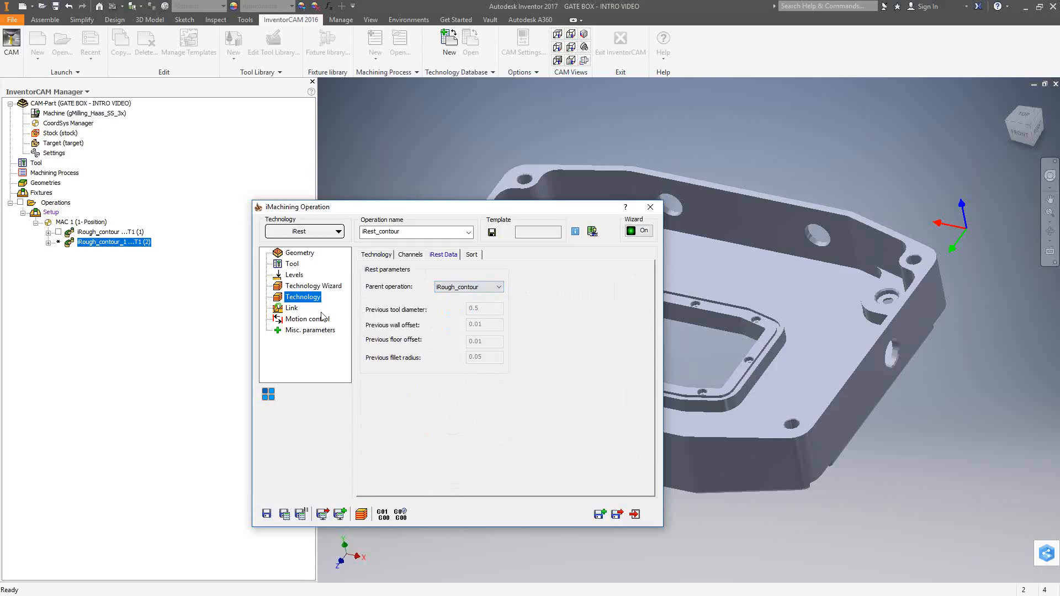
# Save and calculate the iRest_contour operation, and close it
pyautogui.click(377, 255)
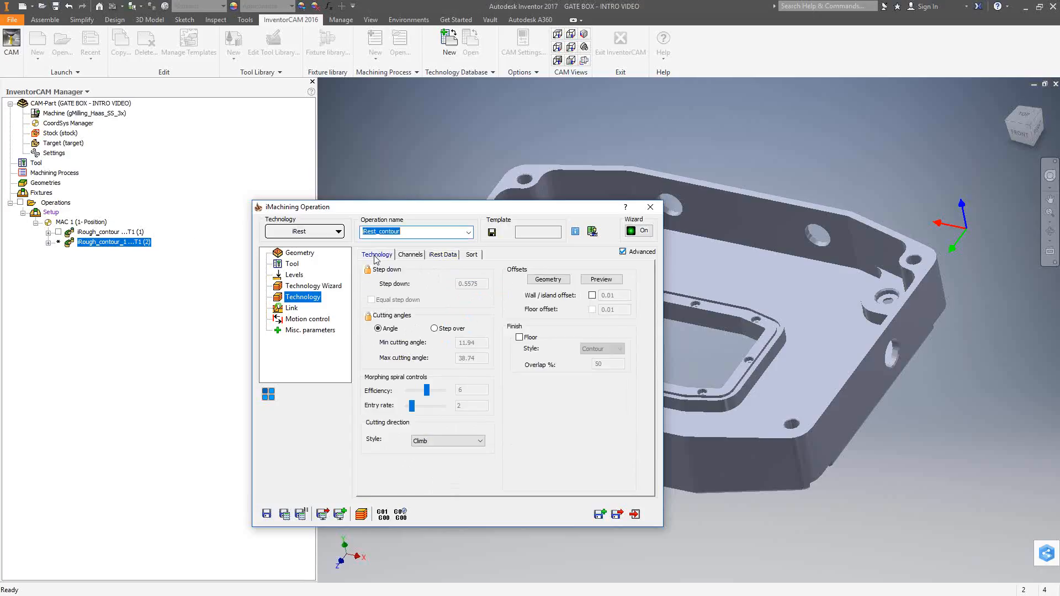
pyautogui.click(284, 515)
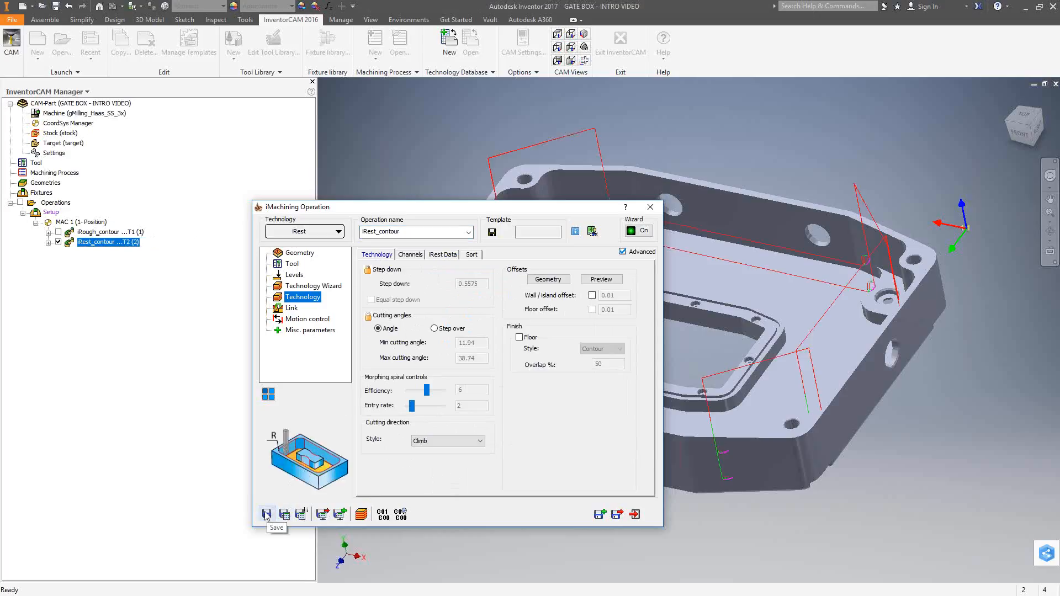
pyautogui.click(634, 514)
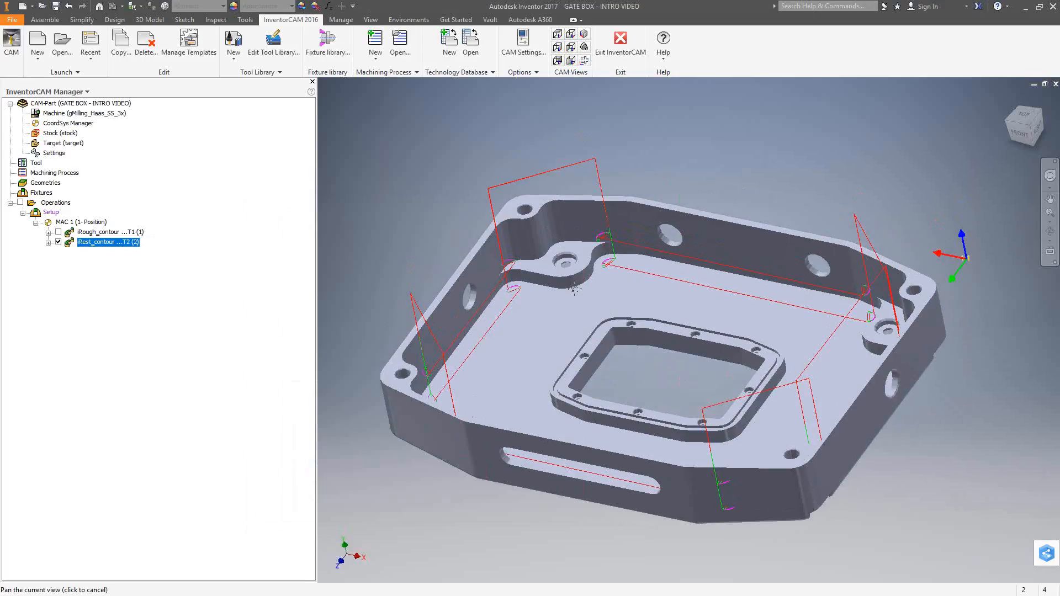
# Hide the iRest_contour toolpath and save a copy of the iRest_contour operation
pyautogui.click(59, 242)
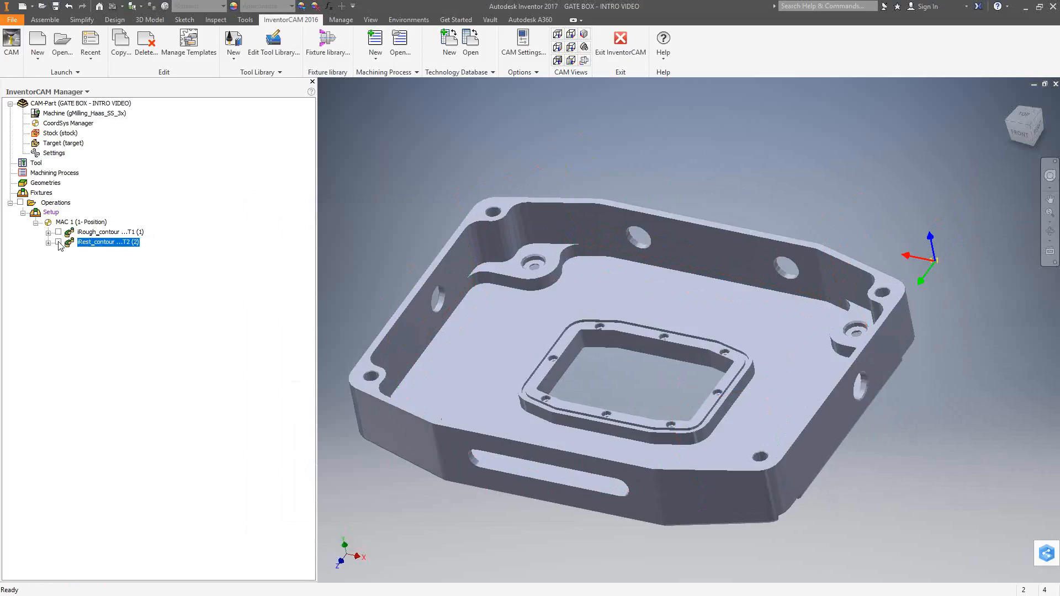
pyautogui.doubleClick(101, 244)
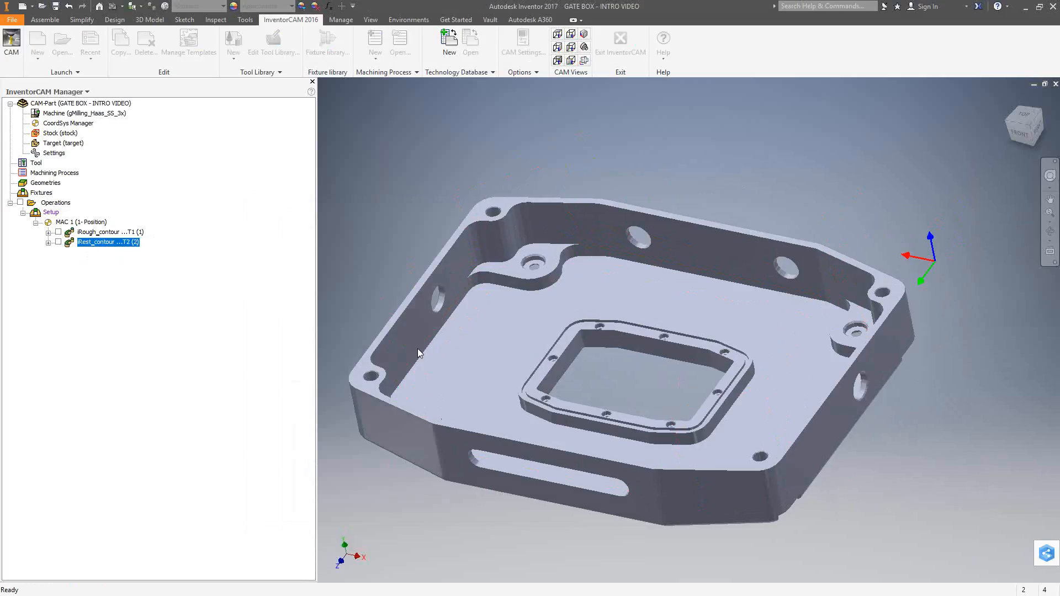
pyautogui.click(596, 514)
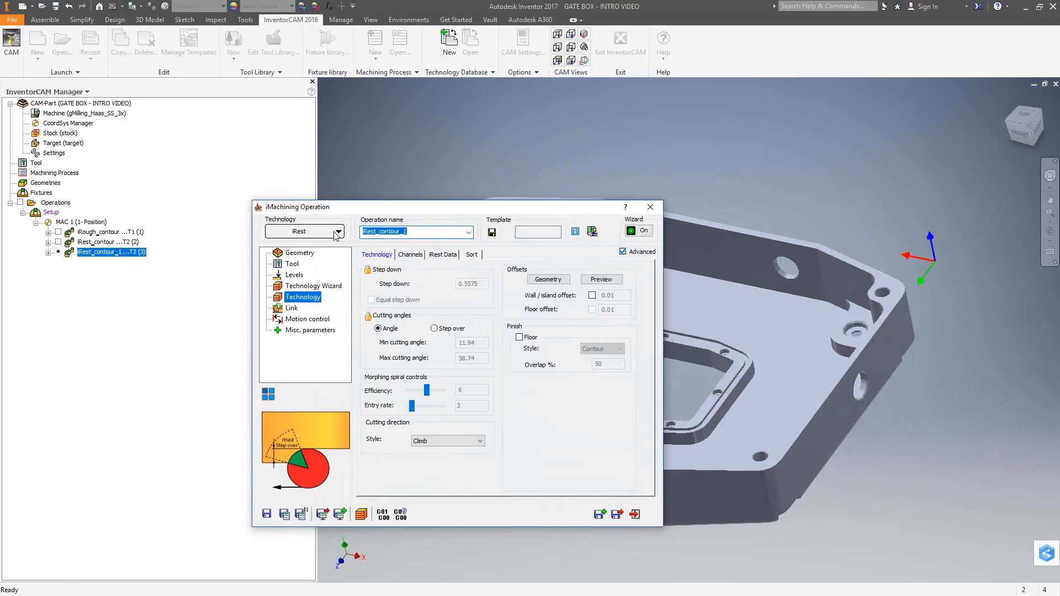
# Try the iFinish technology on the copied iRest operation and exit without saving the change
pyautogui.click(338, 232)
pyautogui.click(301, 278)
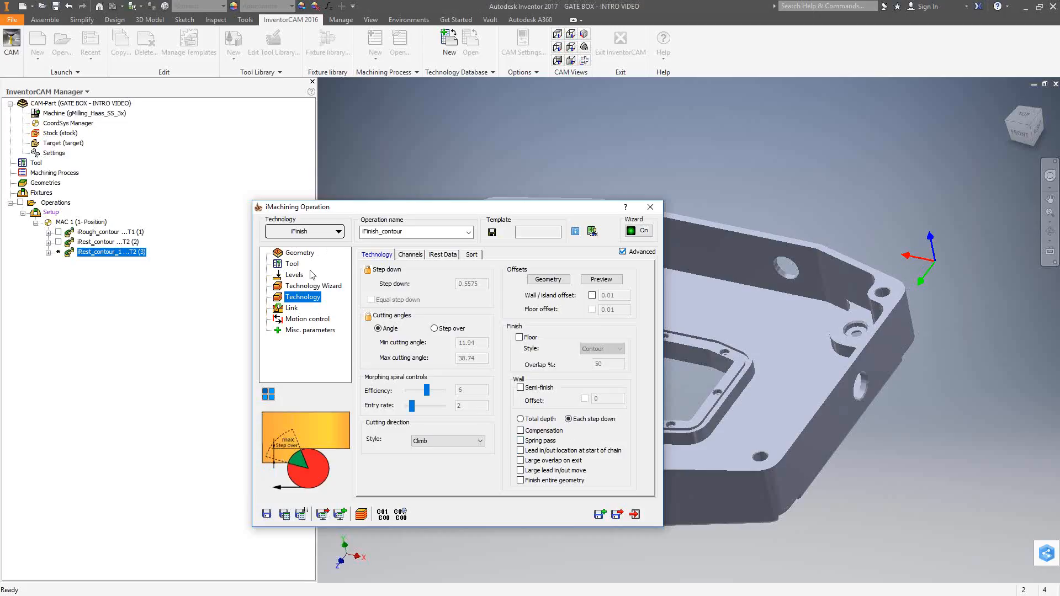
pyautogui.click(650, 207)
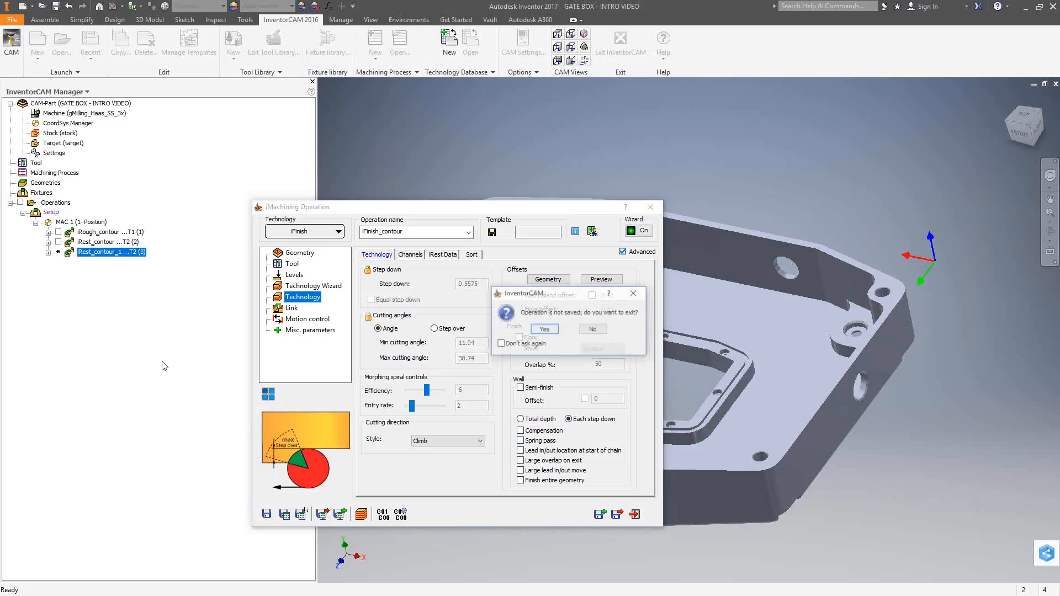
pyautogui.click(545, 332)
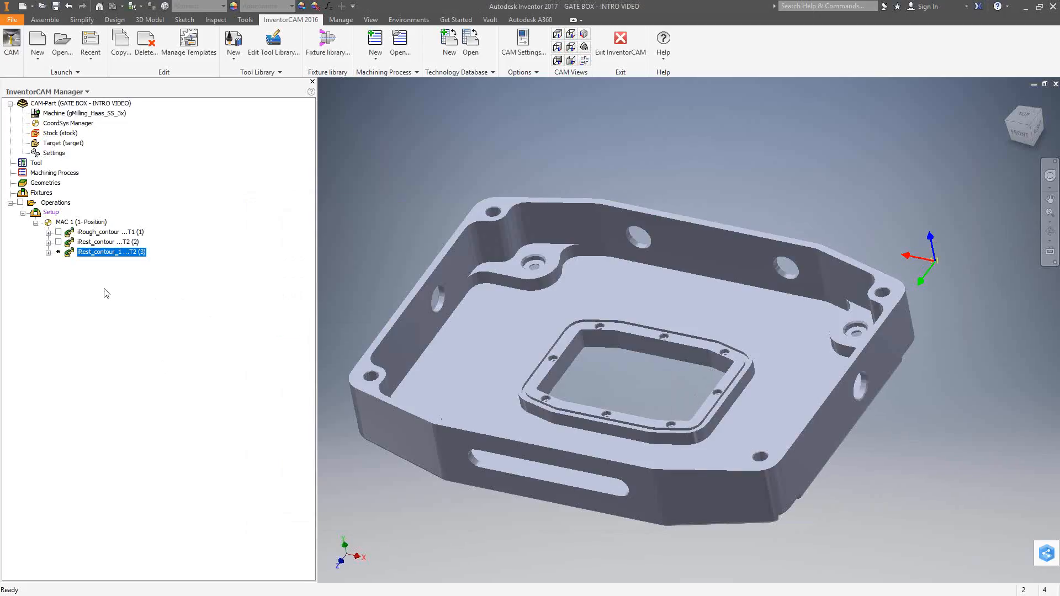
# Show the iRough_contour toolpath to examine it over the pocket floor, and hide it again
pyautogui.click(58, 232)
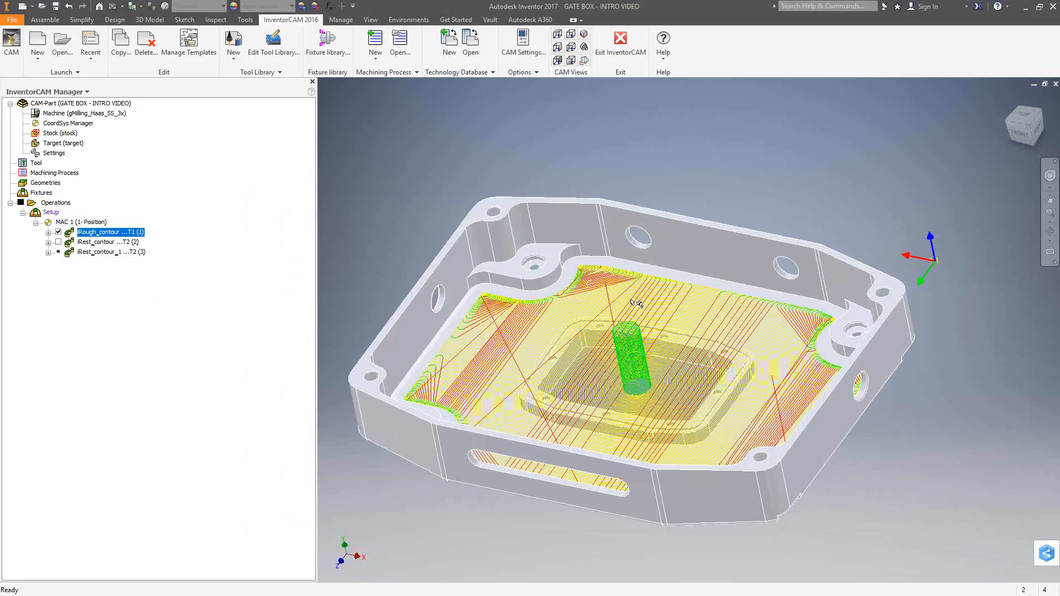
pyautogui.click(58, 232)
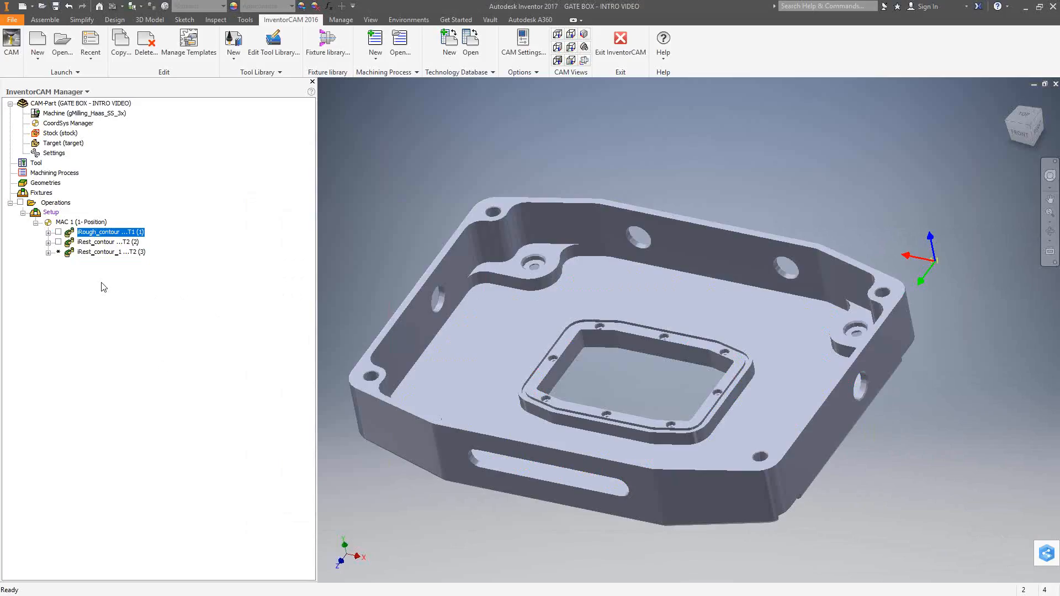
# Try the iRough + iFinish technology on the iRest_contour_1 operation with floor finishing enabled, and review the floor style options
pyautogui.doubleClick(105, 252)
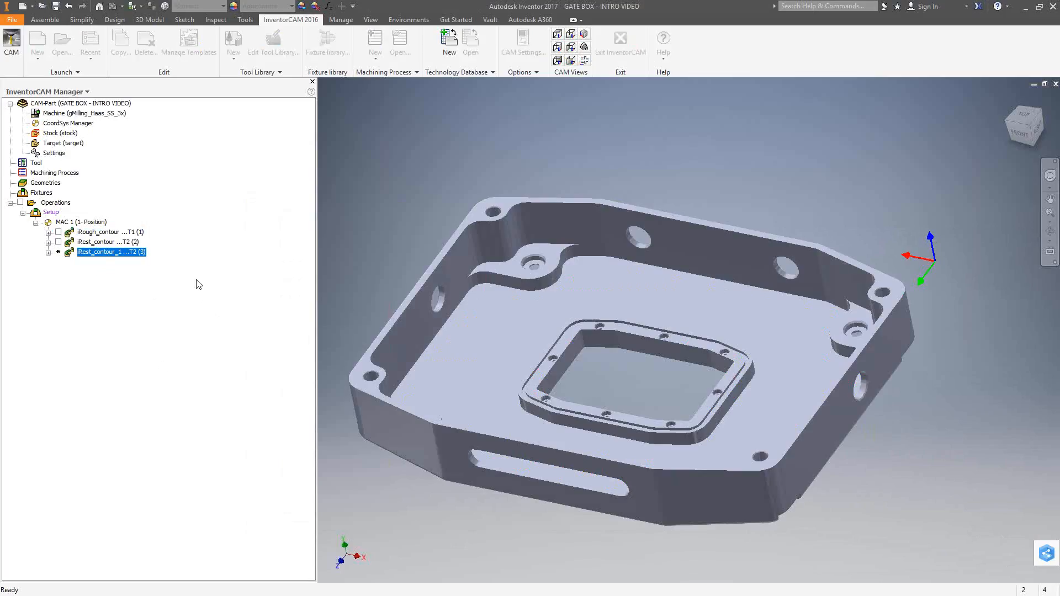
pyautogui.click(329, 232)
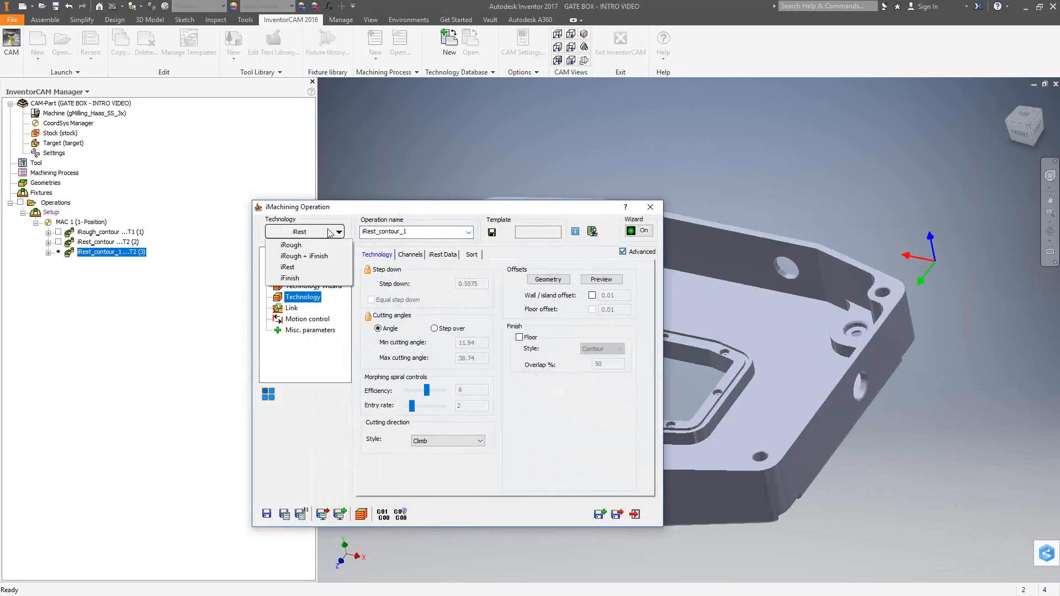
pyautogui.click(304, 257)
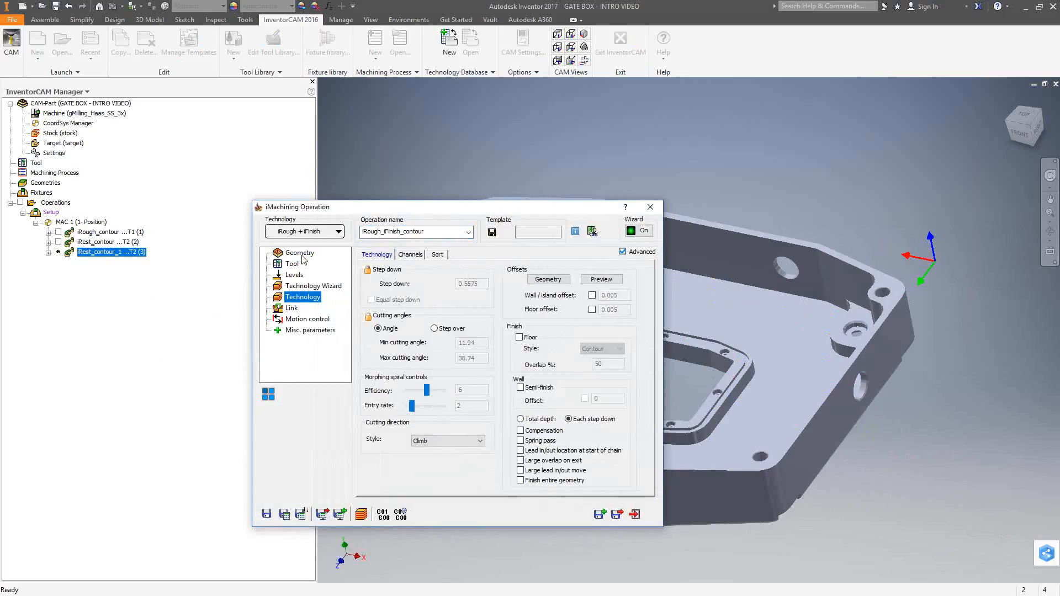
pyautogui.click(519, 338)
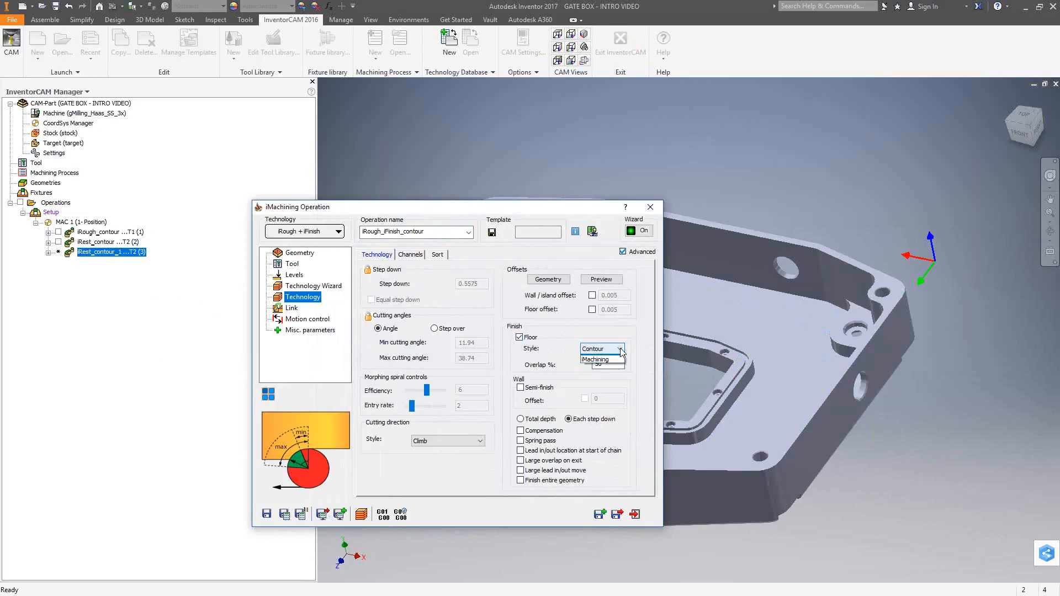
pyautogui.click(620, 349)
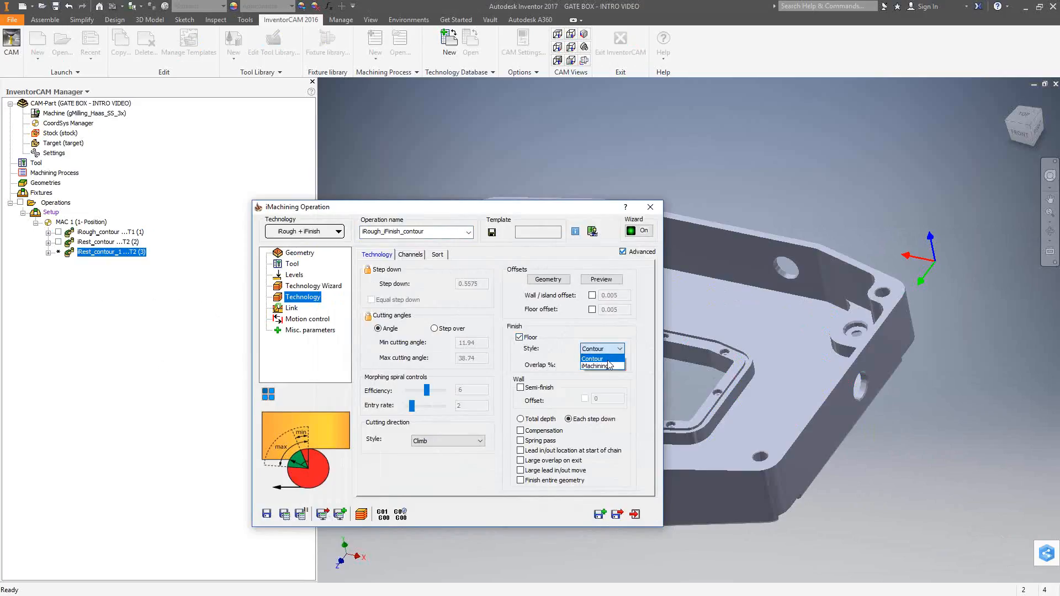
pyautogui.click(630, 346)
# Try the iFinish technology, review its floor styles, disable floor finishing, and exit the operation without saving
pyautogui.click(339, 233)
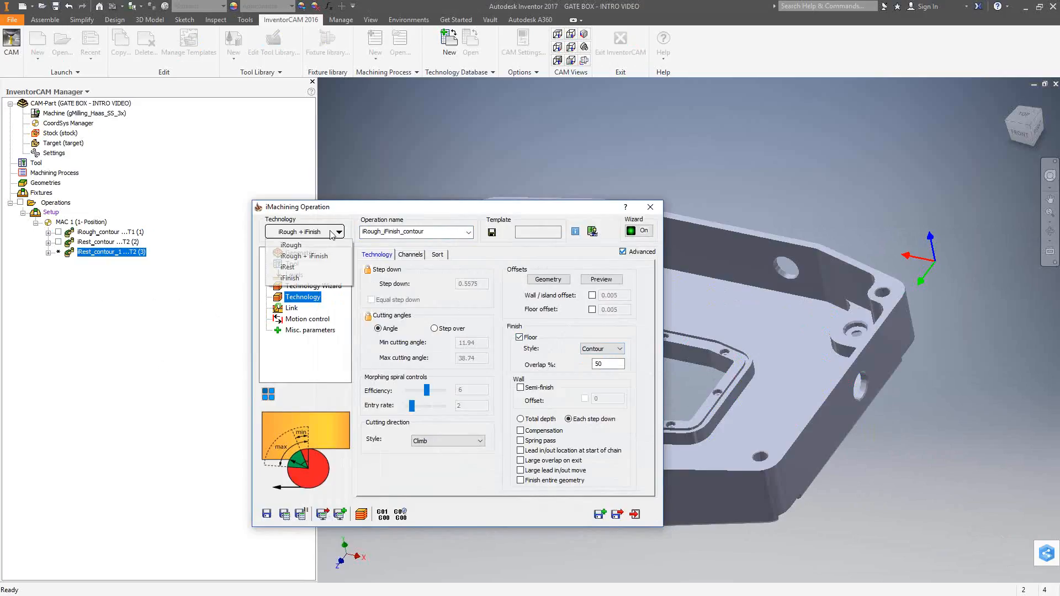
pyautogui.click(293, 278)
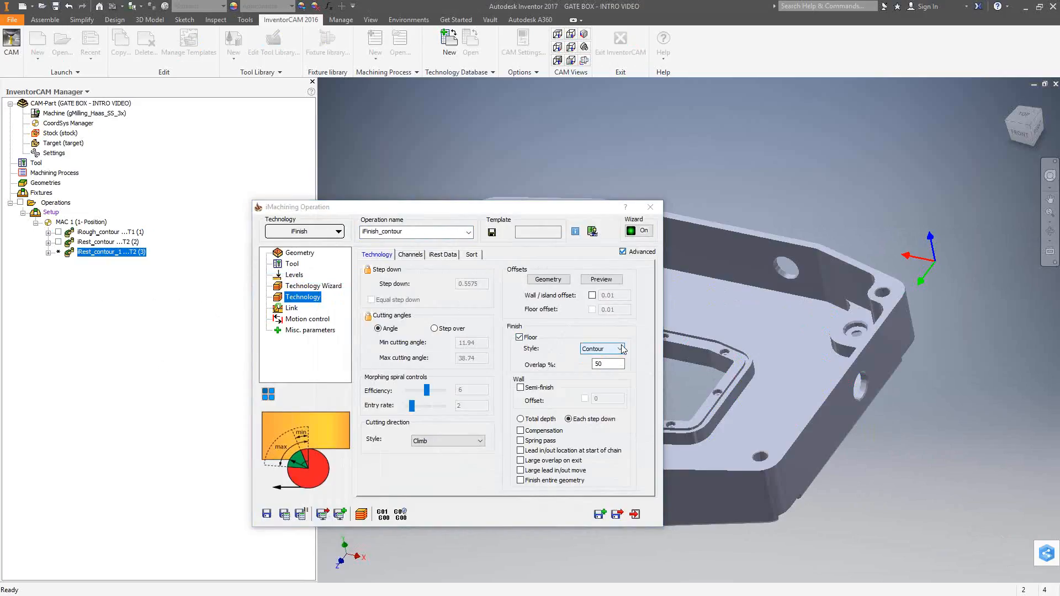
pyautogui.click(619, 350)
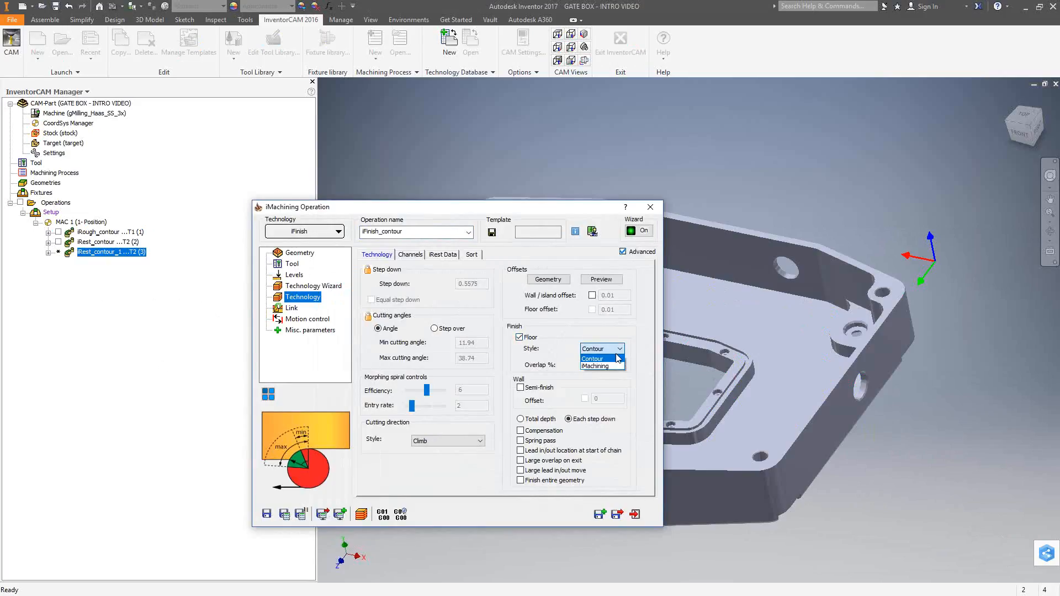
pyautogui.click(640, 331)
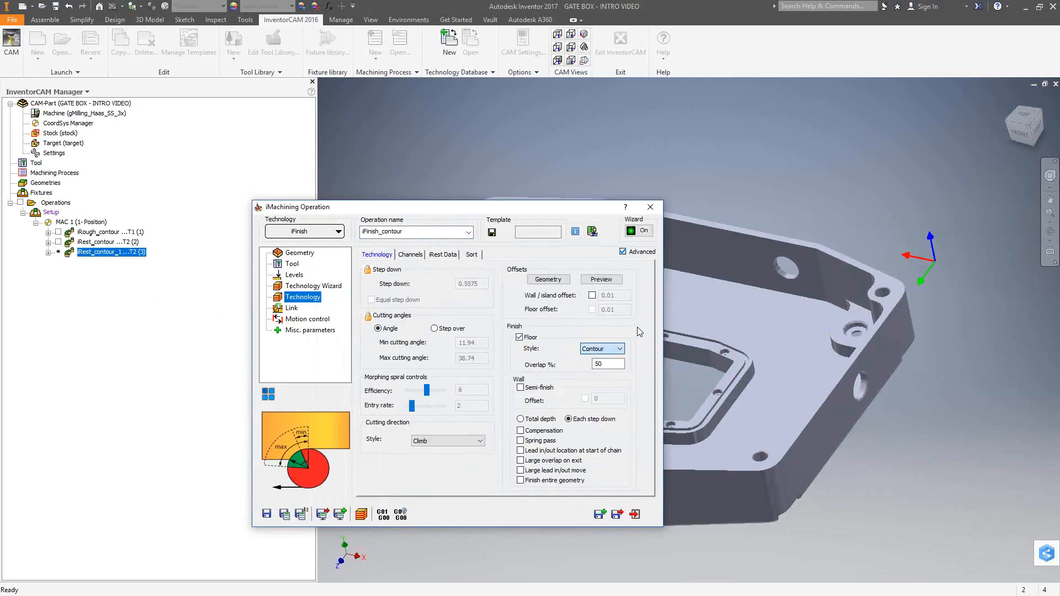
pyautogui.click(519, 338)
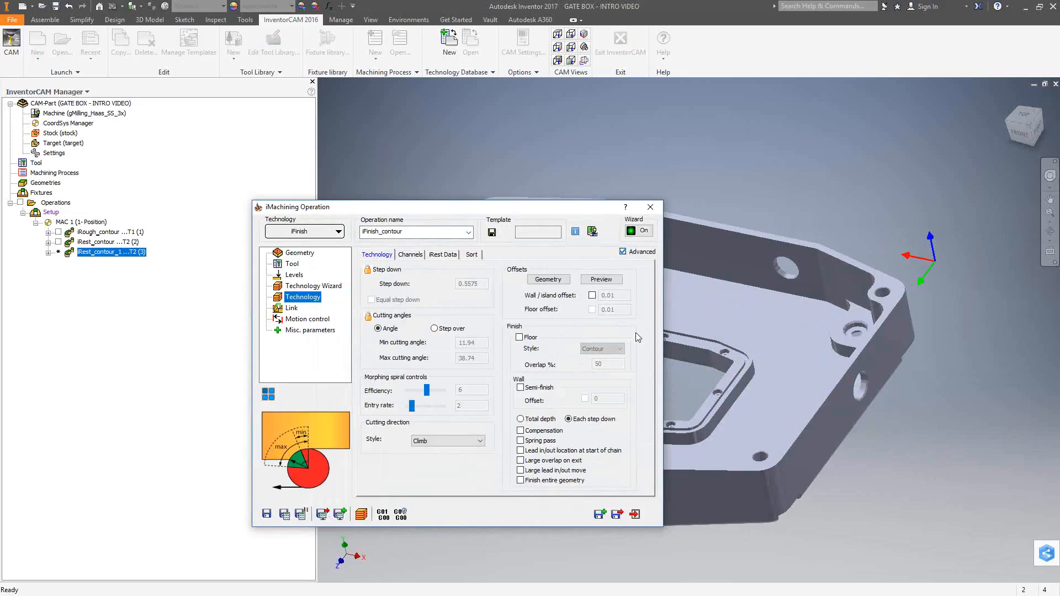
pyautogui.click(651, 207)
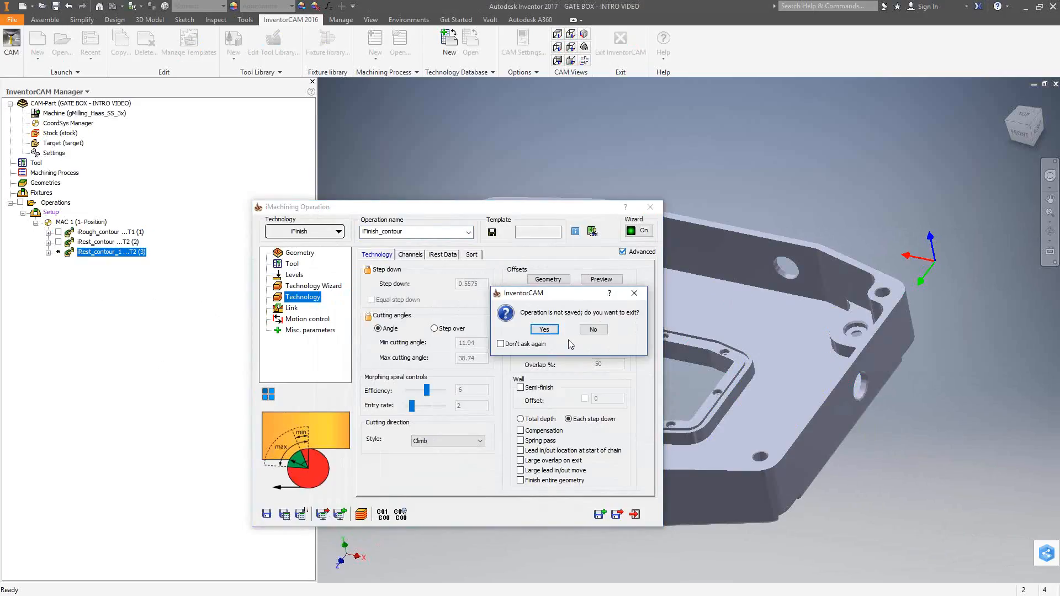
pyautogui.click(544, 329)
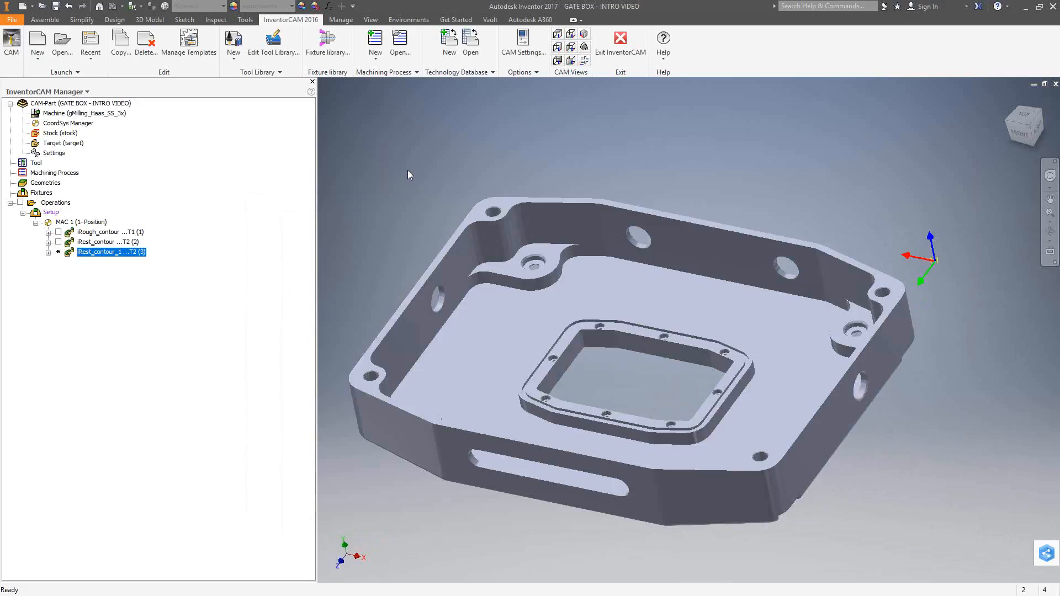